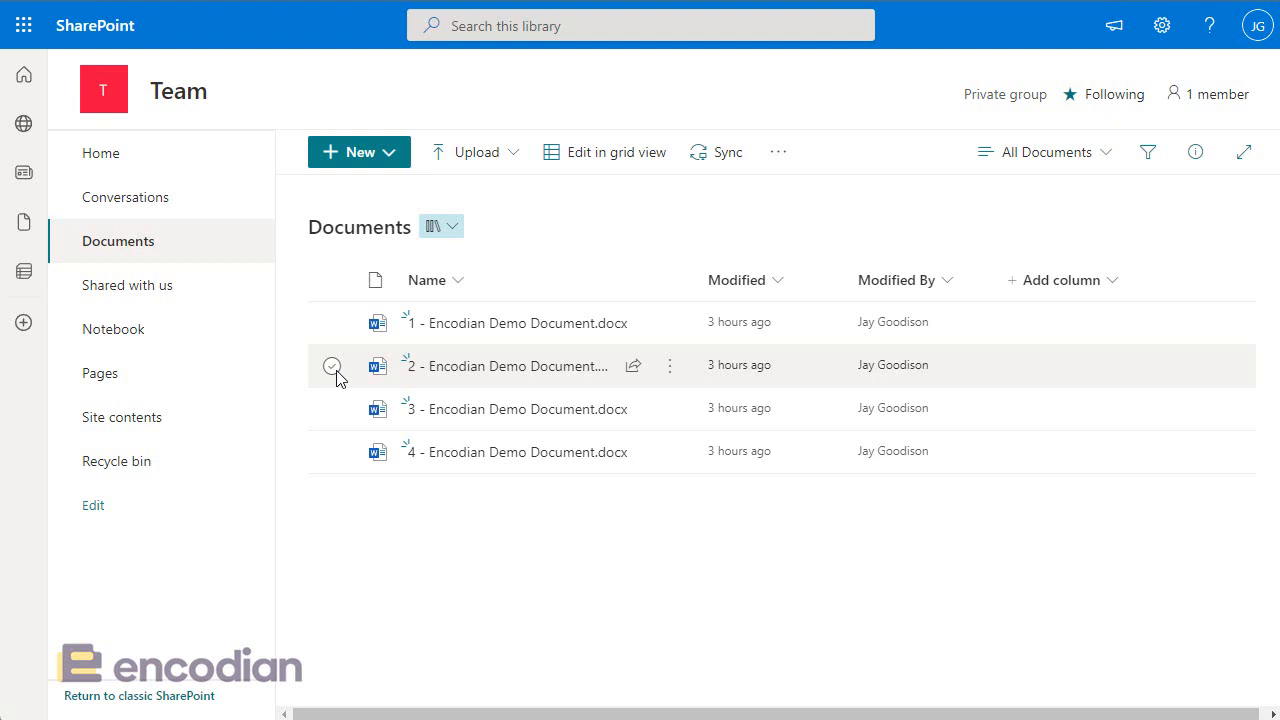
# - View the Encodian actions available for the first two Encodian Demo Documents in the Team library, and clear the selection
pyautogui.click(332, 366)
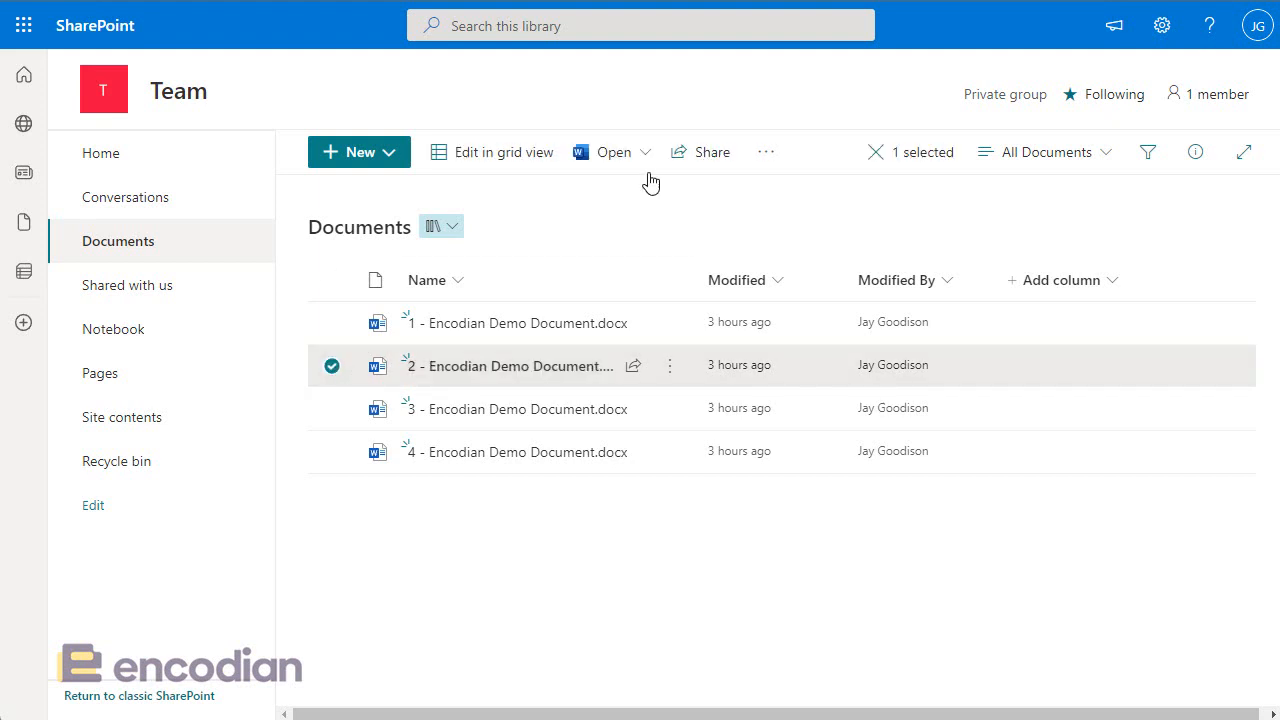
pyautogui.click(332, 322)
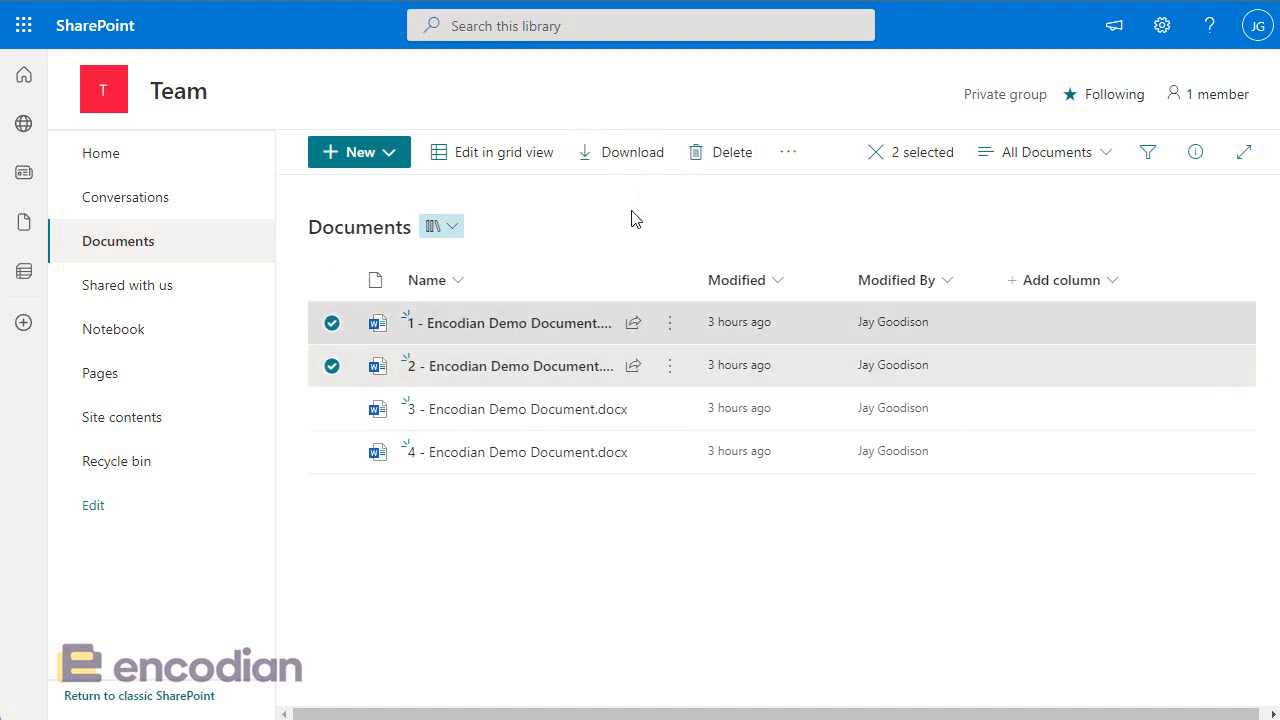
pyautogui.click(788, 158)
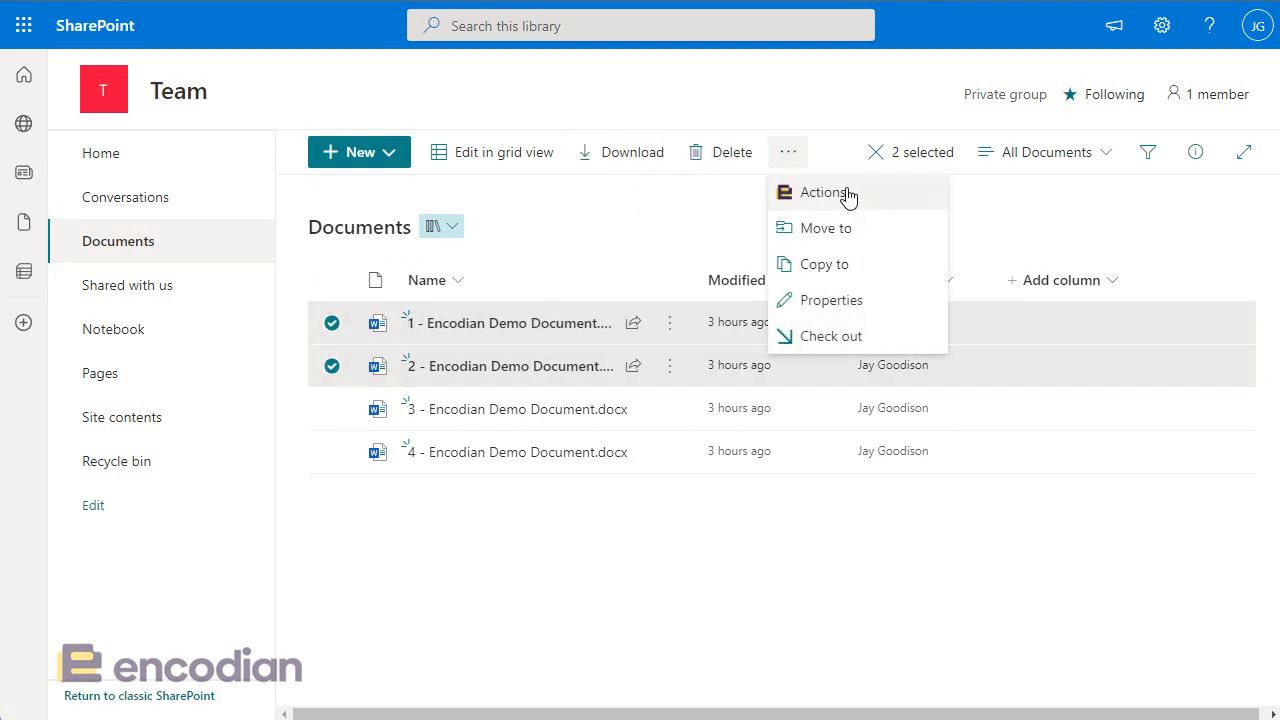
pyautogui.click(894, 202)
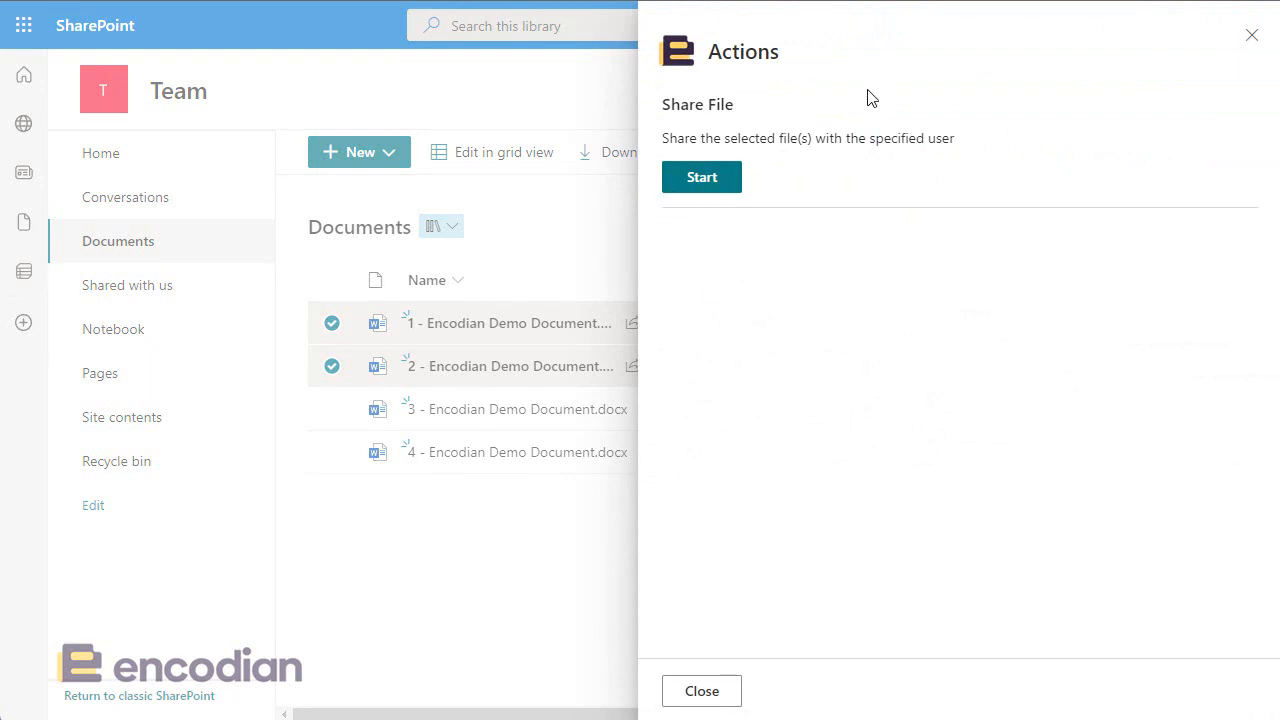
pyautogui.click(707, 694)
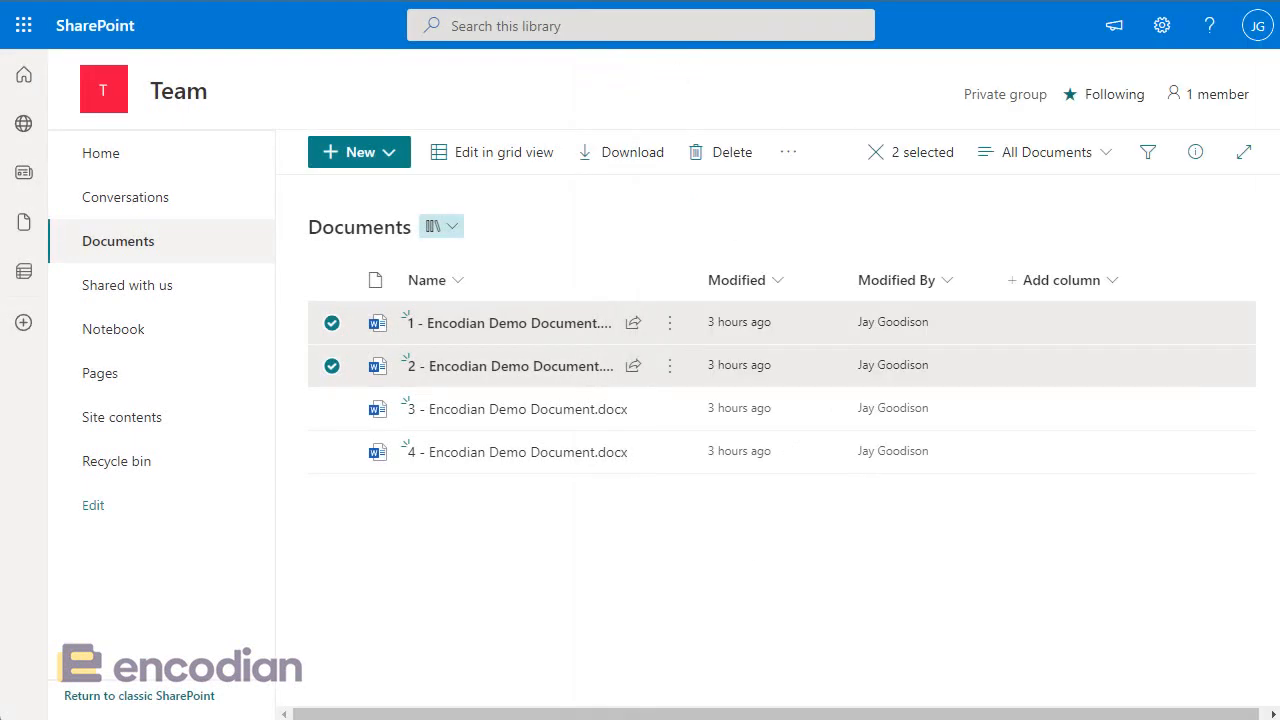
pyautogui.click(332, 323)
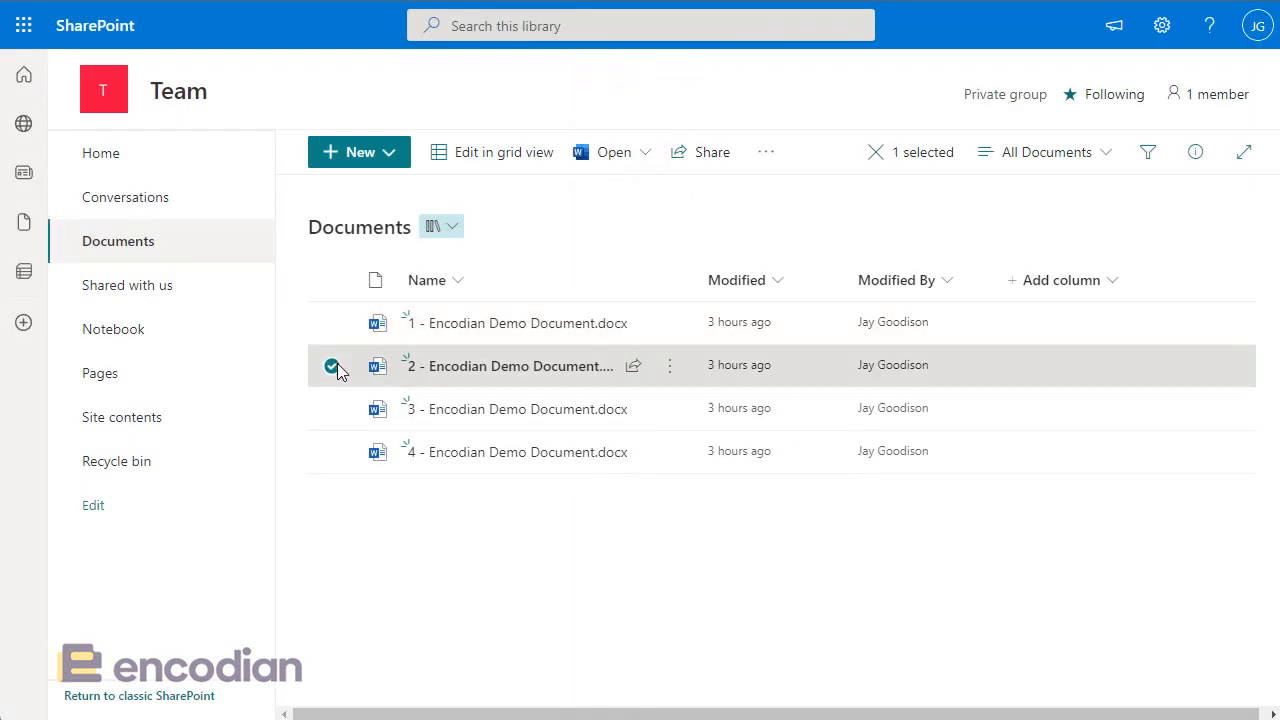
pyautogui.click(332, 366)
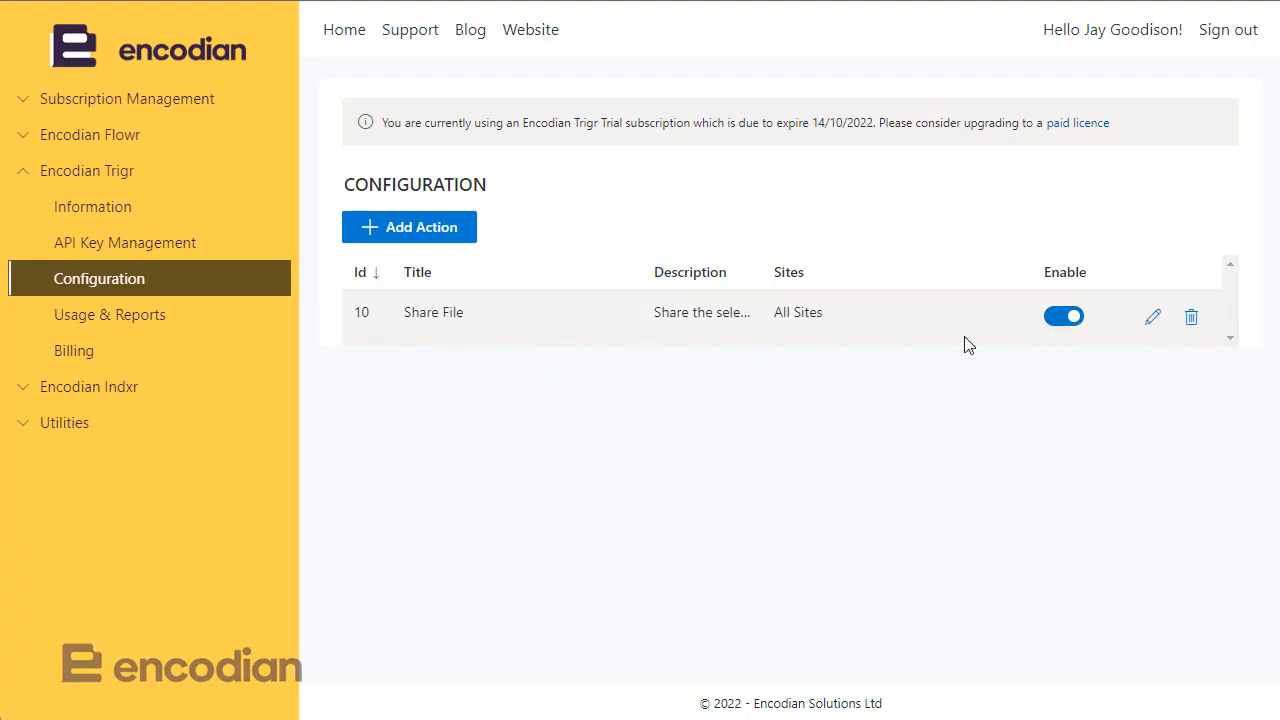
# - Review the general settings of the Share File action in the Encodian Trigr configuration without changing them
pyautogui.click(1151, 330)
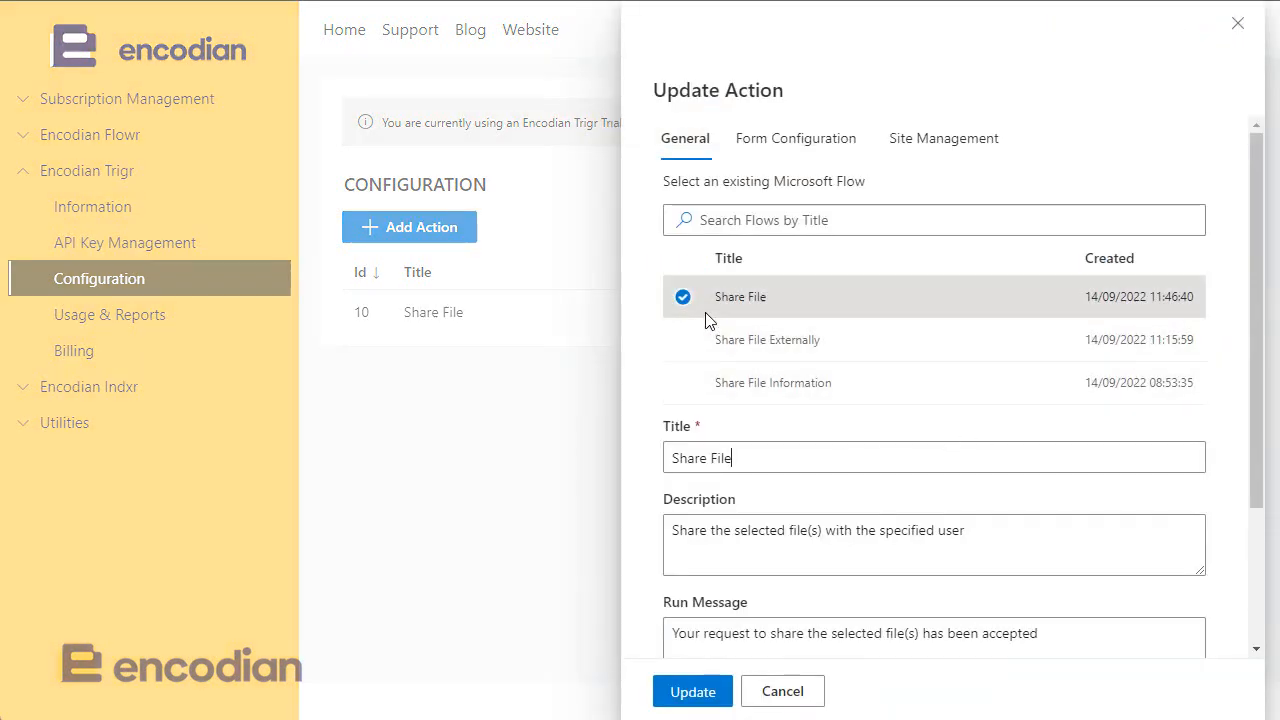
pyautogui.click(796, 696)
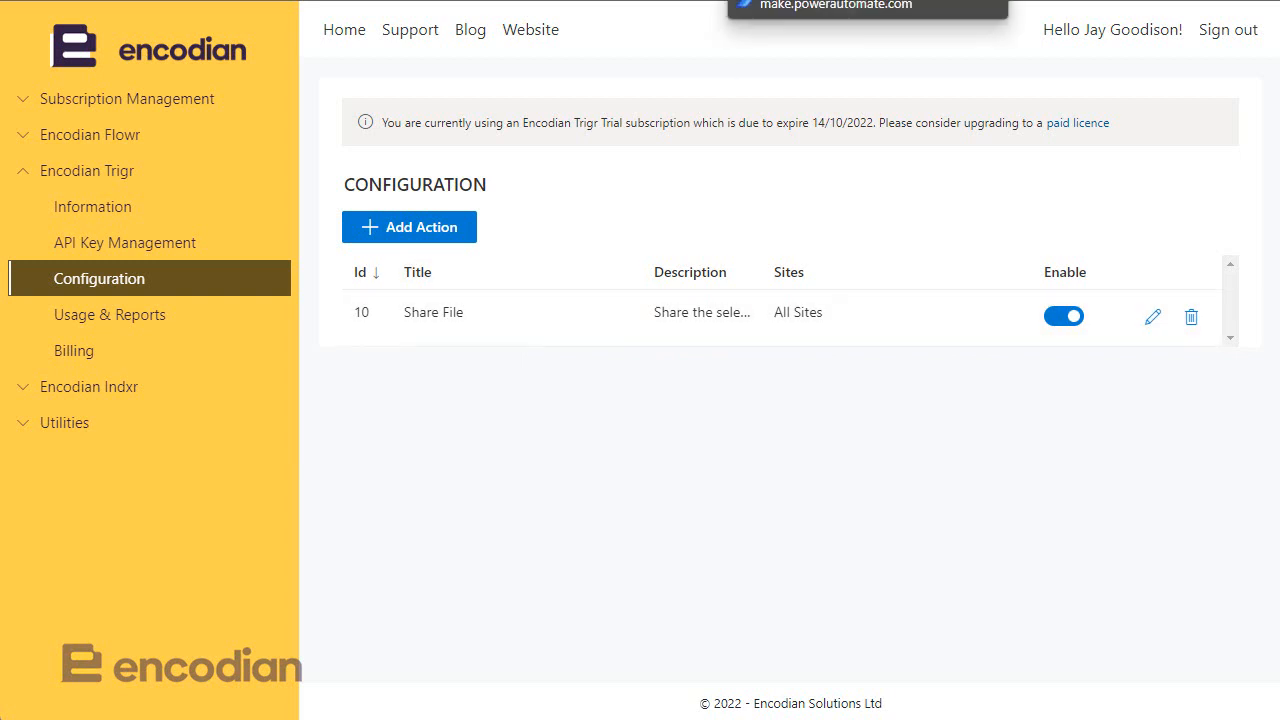
# - Switch to Power Automate, open the Trigr Demo - Share File flow for editing and expand its trigger
pyautogui.click(772, 1)
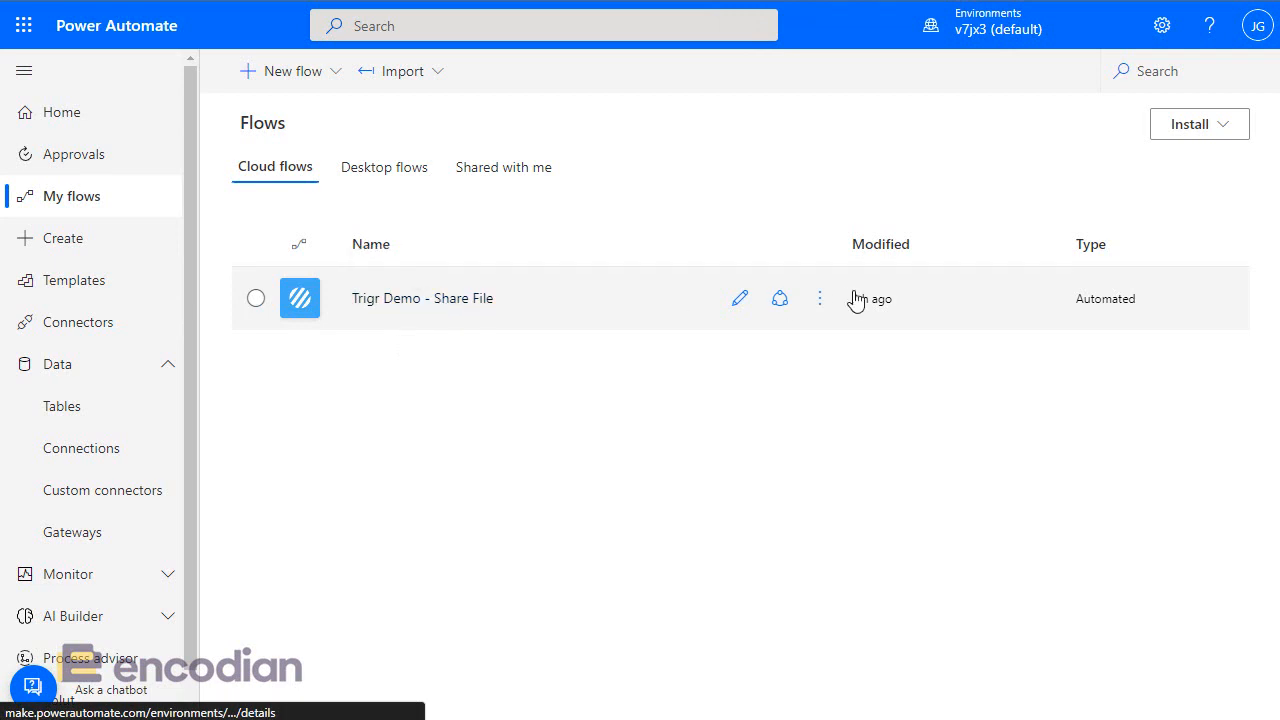
pyautogui.click(740, 300)
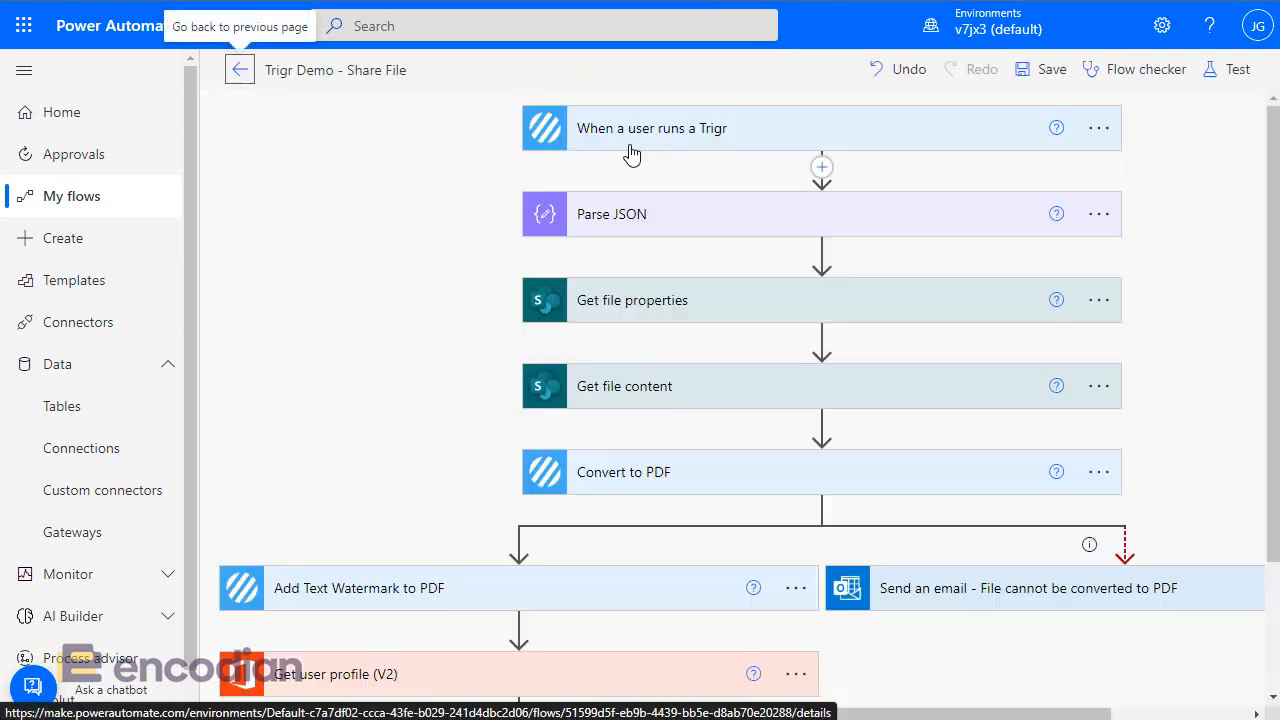
pyautogui.click(703, 146)
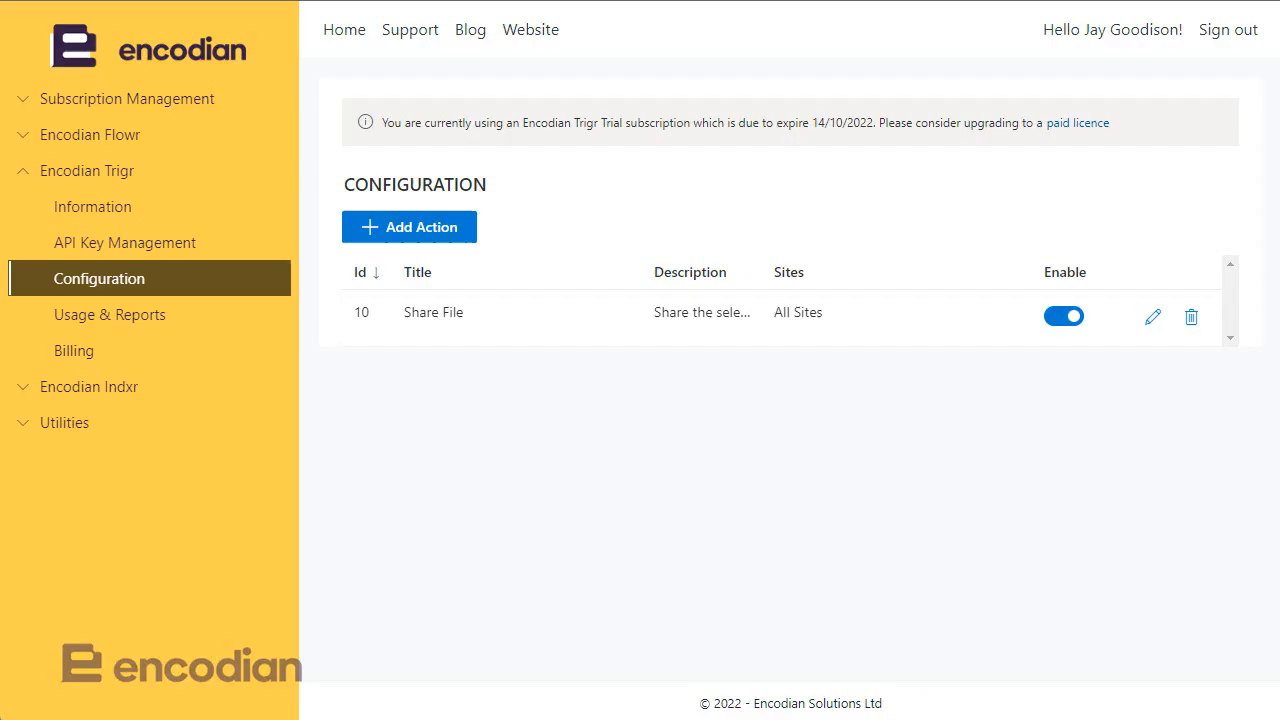
# - Revisit the Share File action's settings in the Encodian portal, and open the Encodian actions for the second demo document in SharePoint
pyautogui.click(1153, 316)
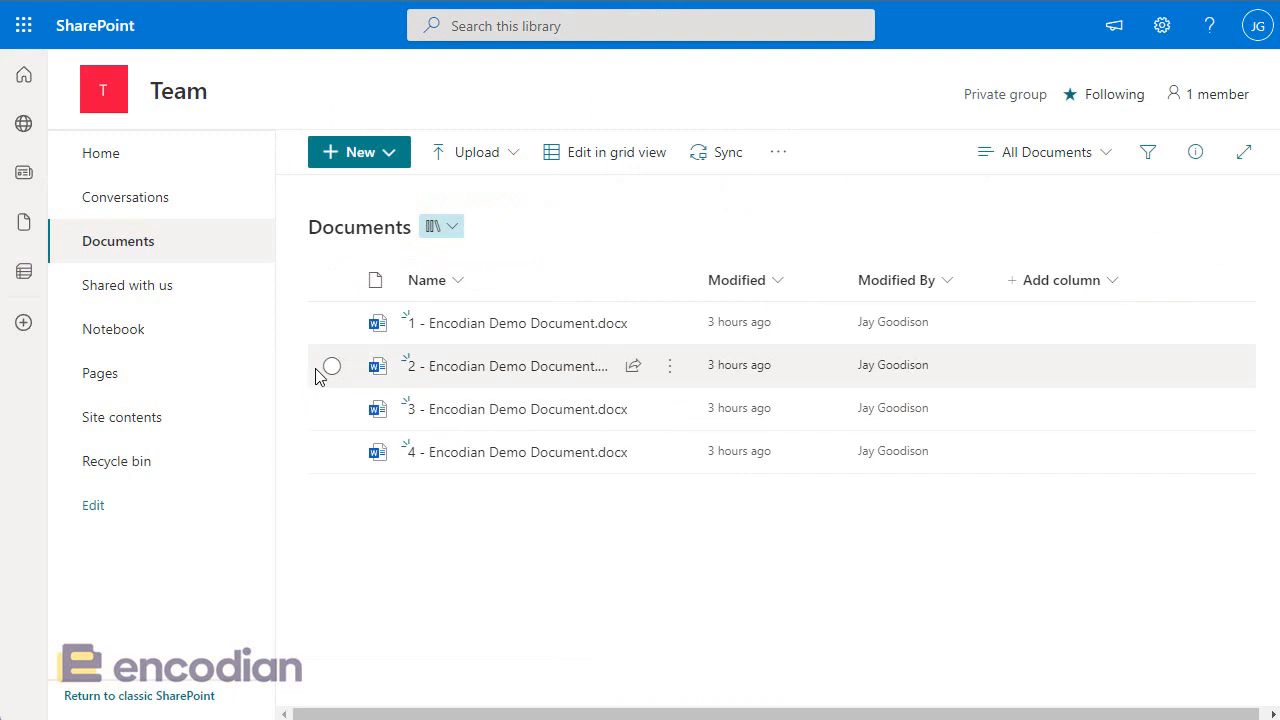
pyautogui.click(331, 366)
pyautogui.click(768, 158)
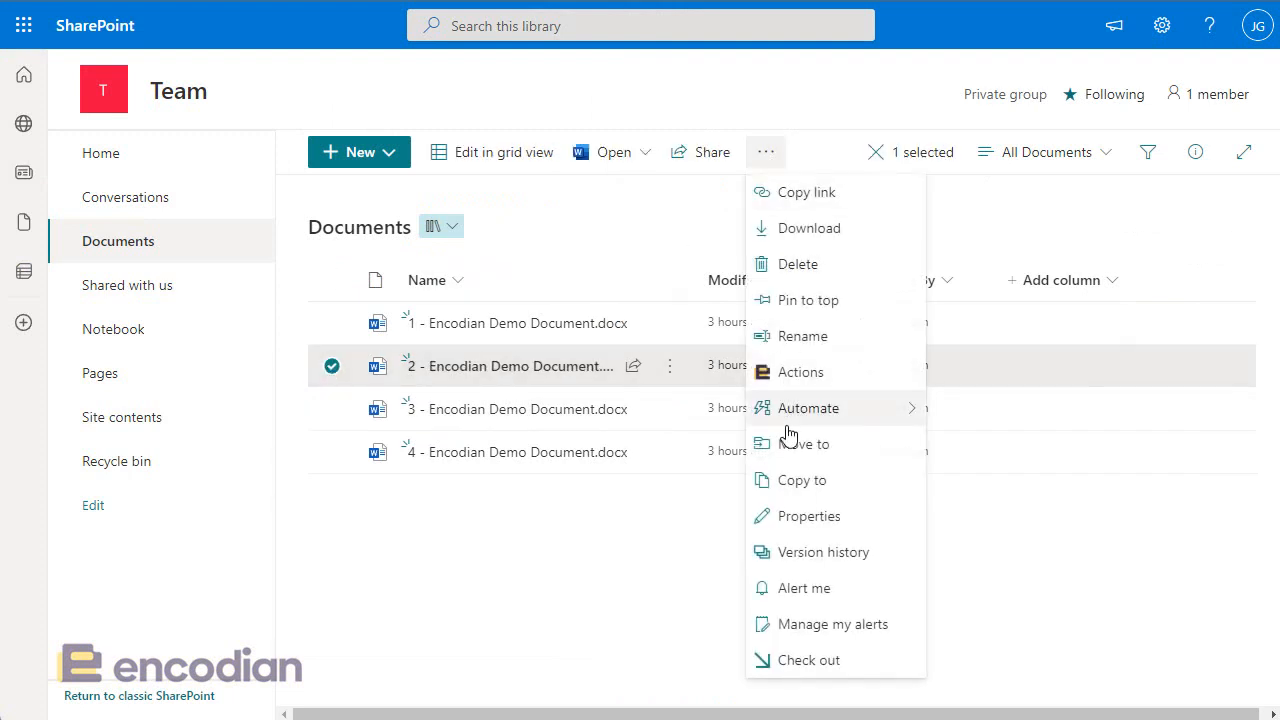
pyautogui.moveTo(811, 402)
pyautogui.click(795, 376)
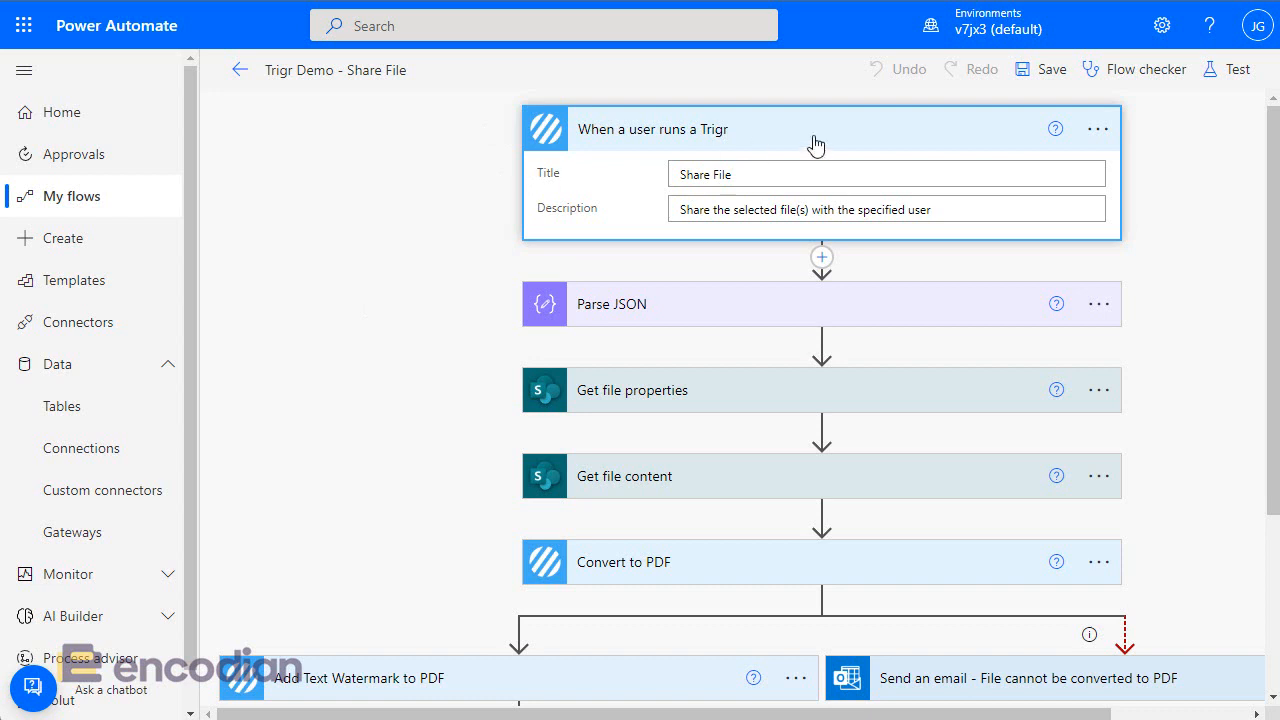
# - Expand the Get file properties and Get file content actions in the Share File flow and examine the trigger values they use
pyautogui.click(629, 400)
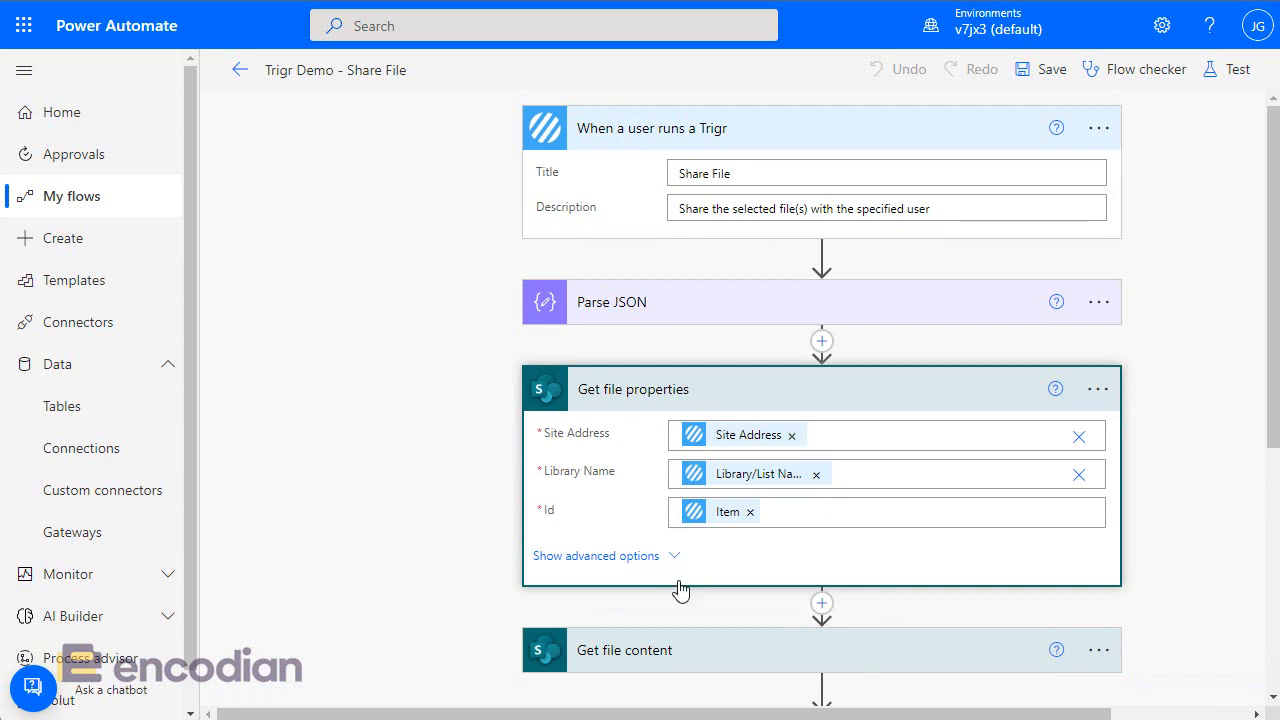
pyautogui.click(679, 651)
pyautogui.scroll(-2, 428, 430)
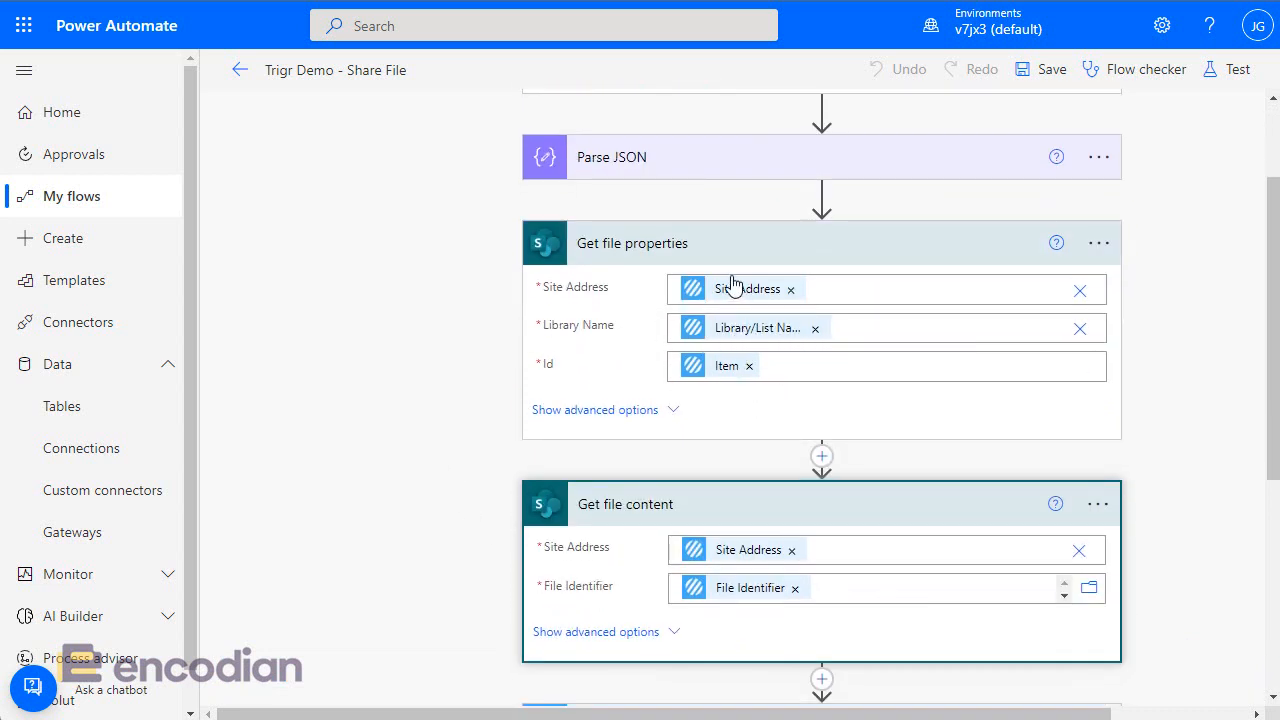
pyautogui.scroll(2, 910, 468)
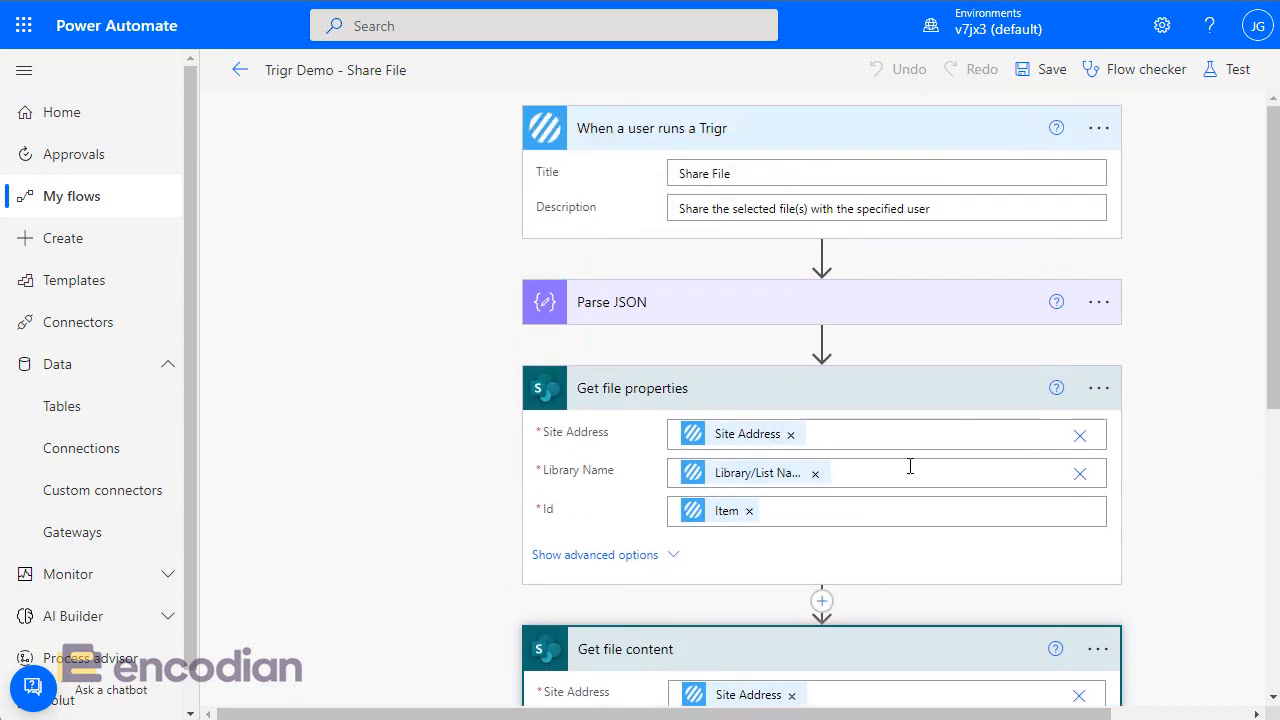
pyautogui.scroll(-1, 907, 463)
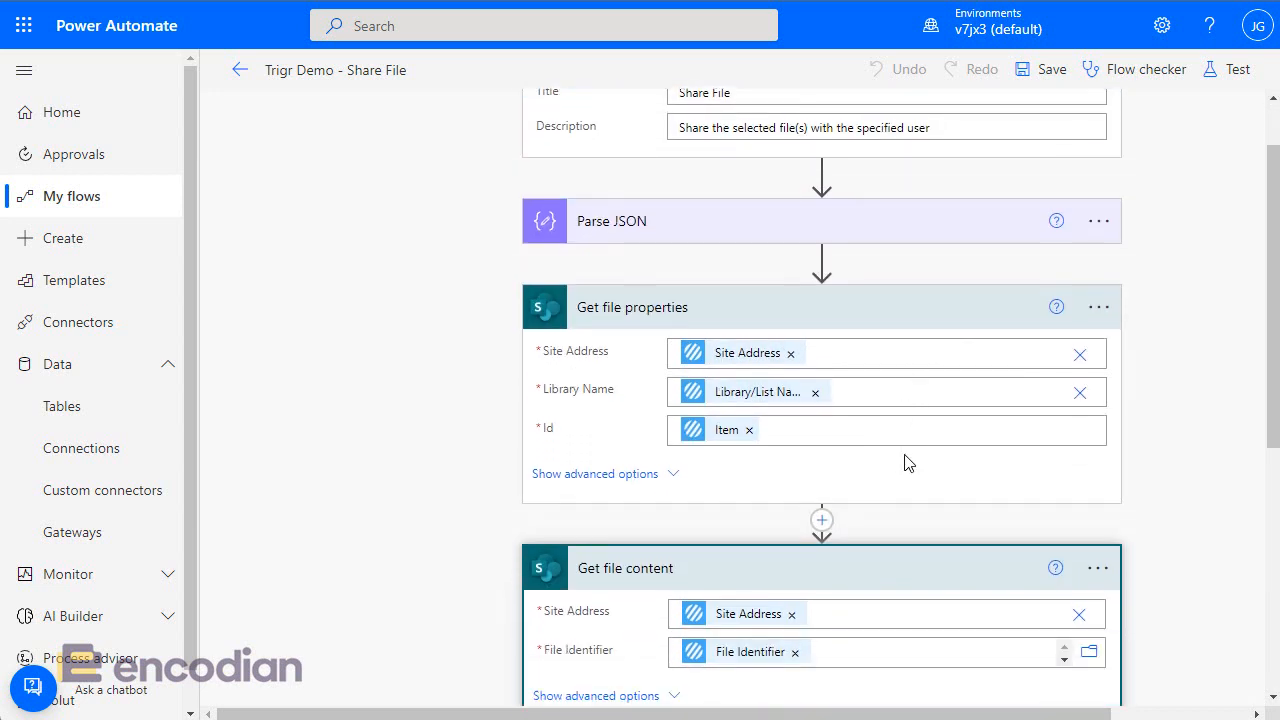
pyautogui.moveTo(734, 366)
pyautogui.moveTo(777, 620)
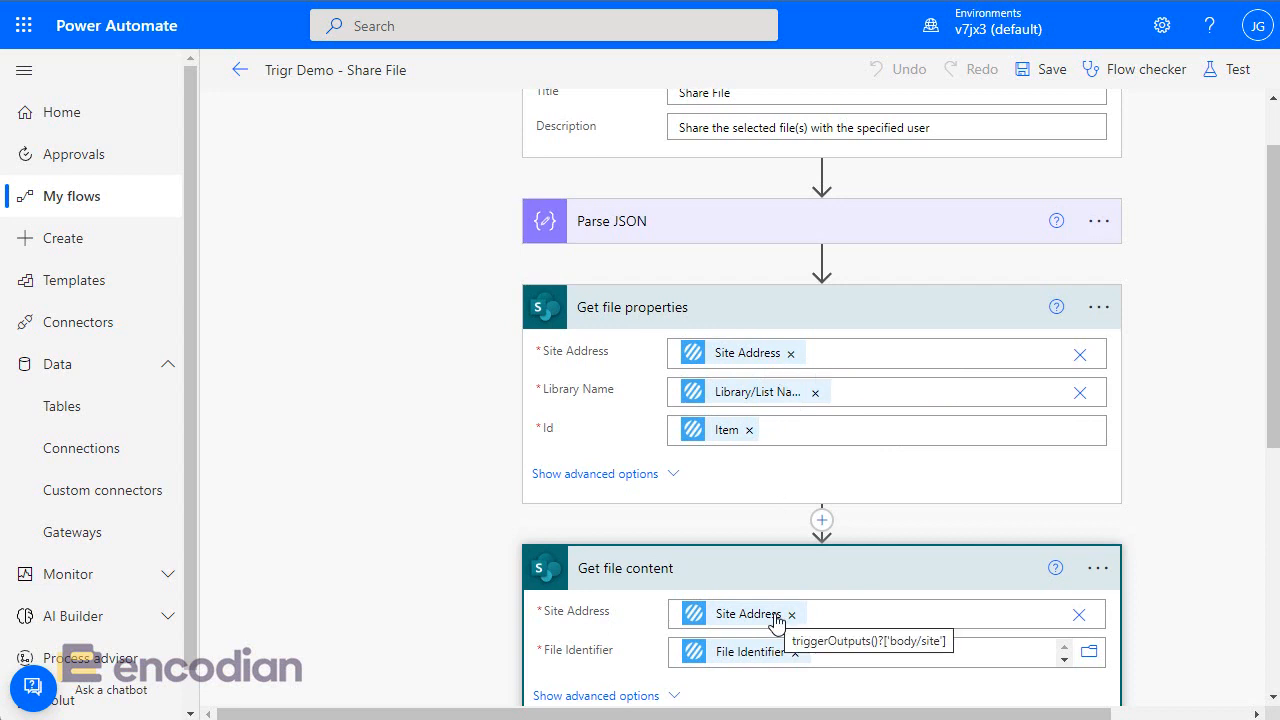
pyautogui.scroll(1, 824, 522)
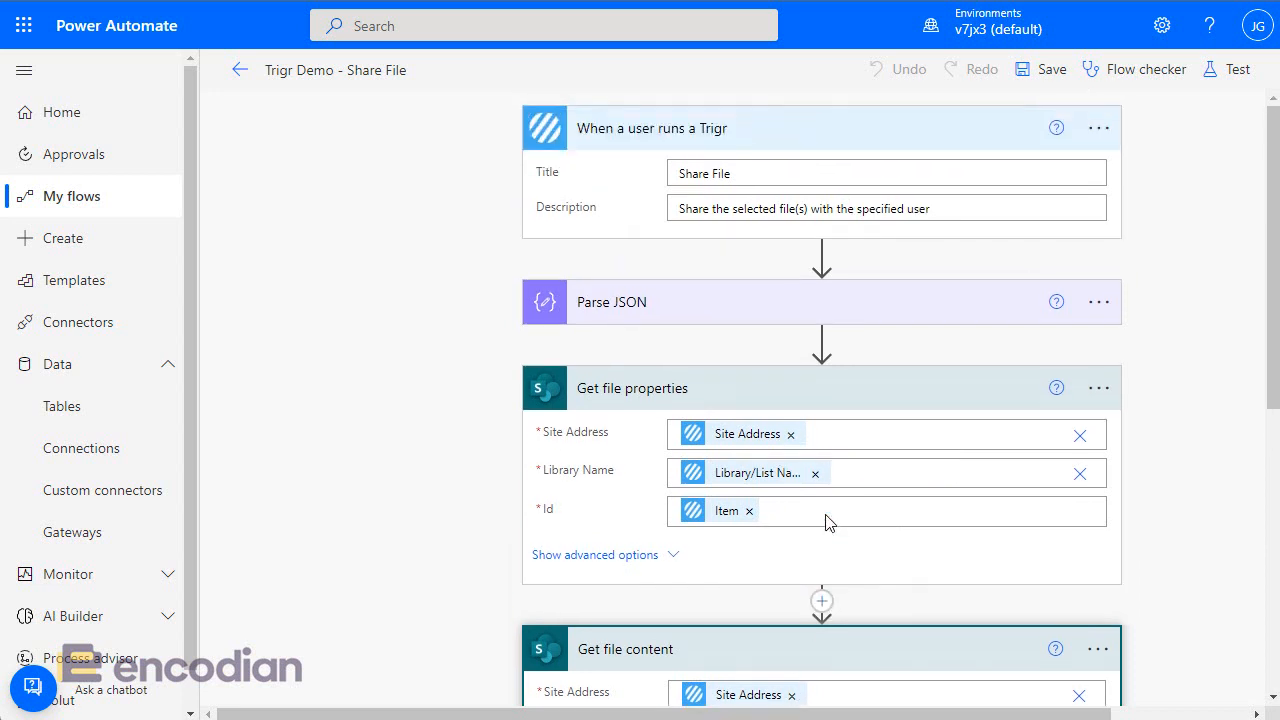
# - Leave the Share File flow and create an automated cloud flow with Encodian's When a user runs a Trigr trigger
pyautogui.click(241, 72)
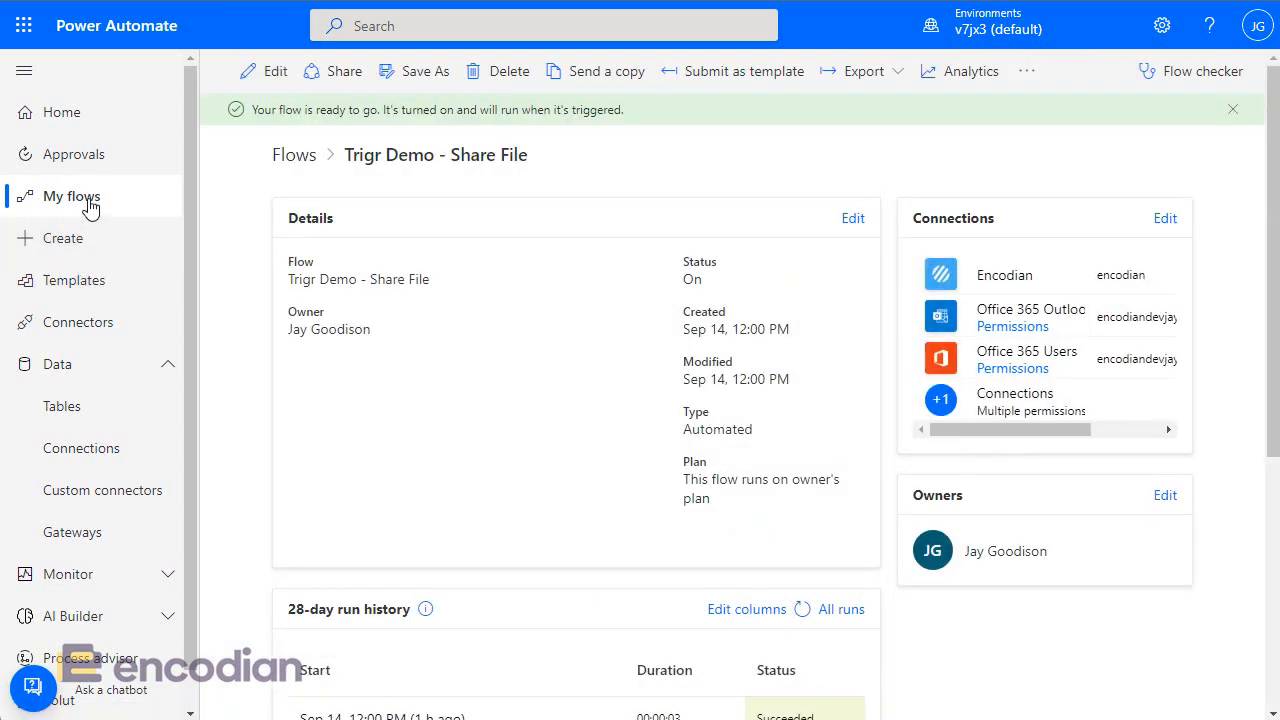
pyautogui.click(88, 205)
pyautogui.click(291, 78)
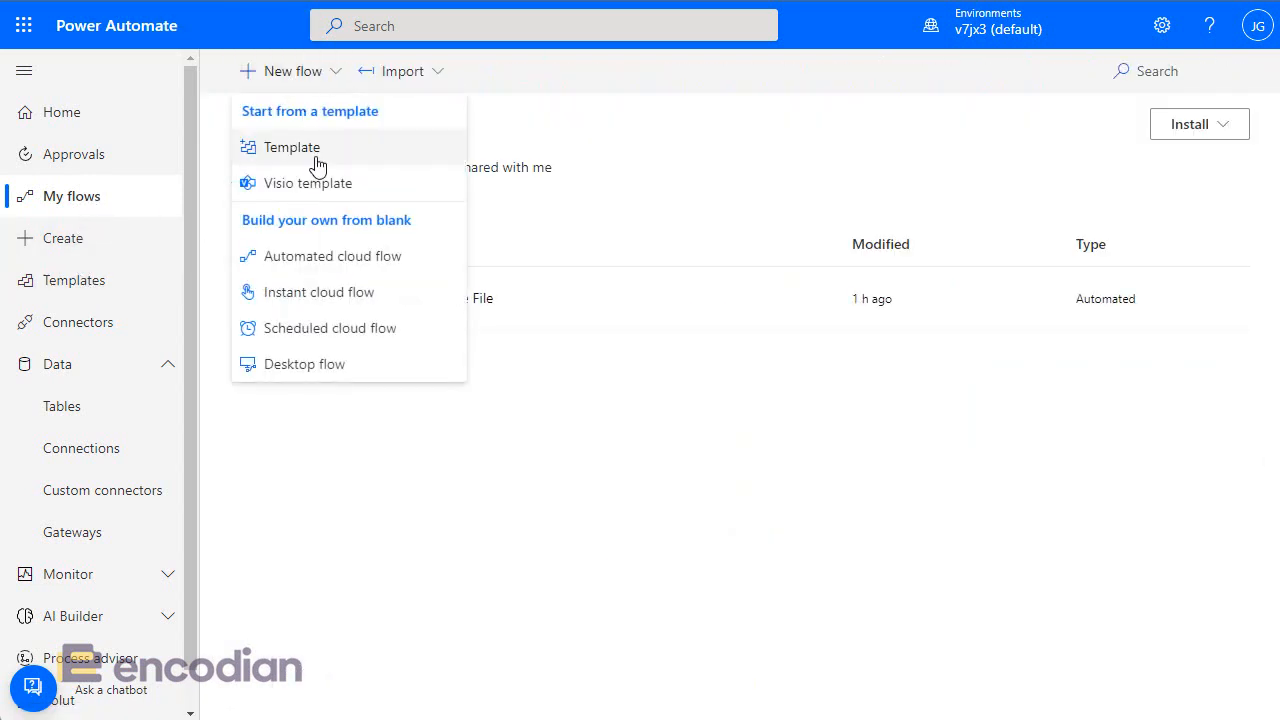
pyautogui.click(335, 265)
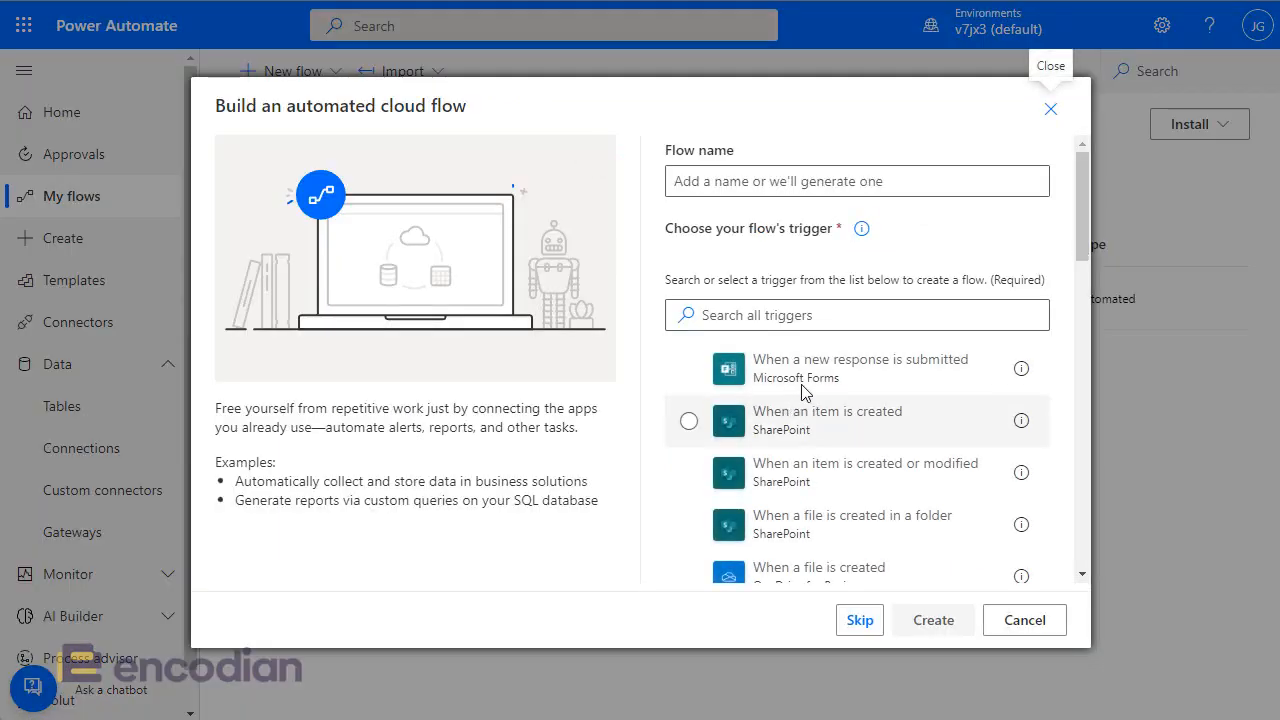
pyautogui.click(813, 310)
pyautogui.write('encodian')
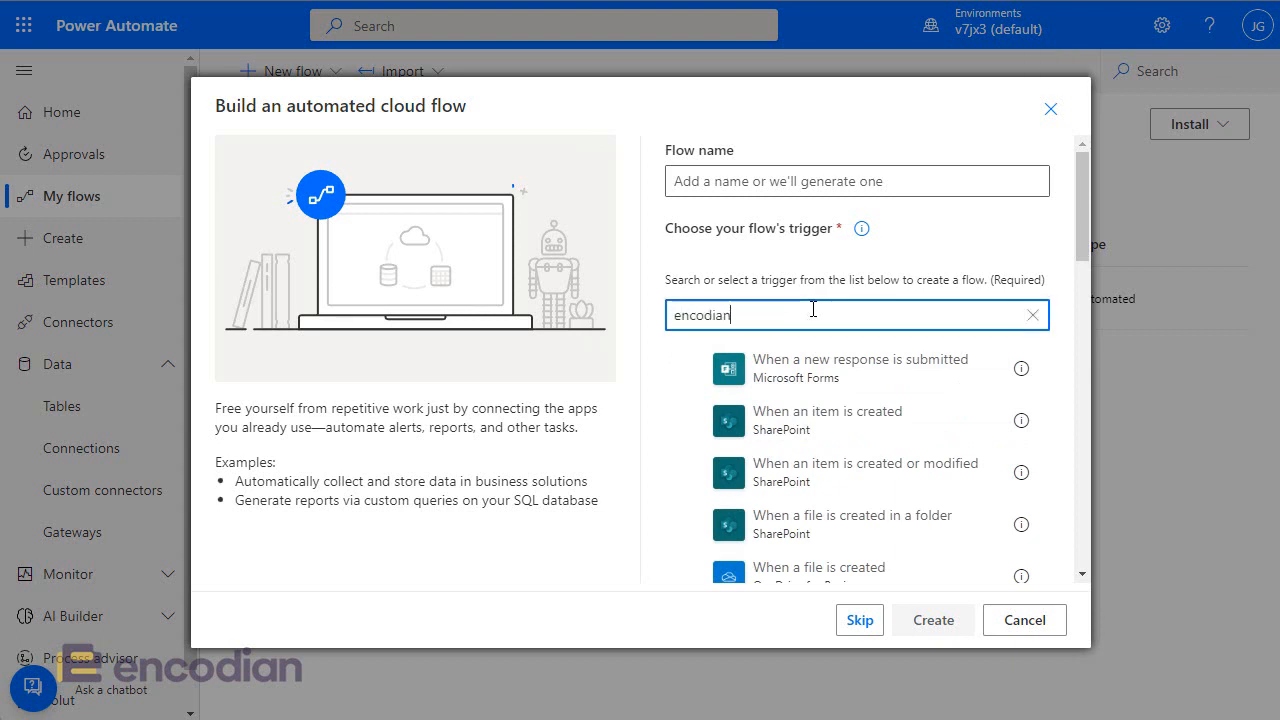
pyautogui.click(823, 380)
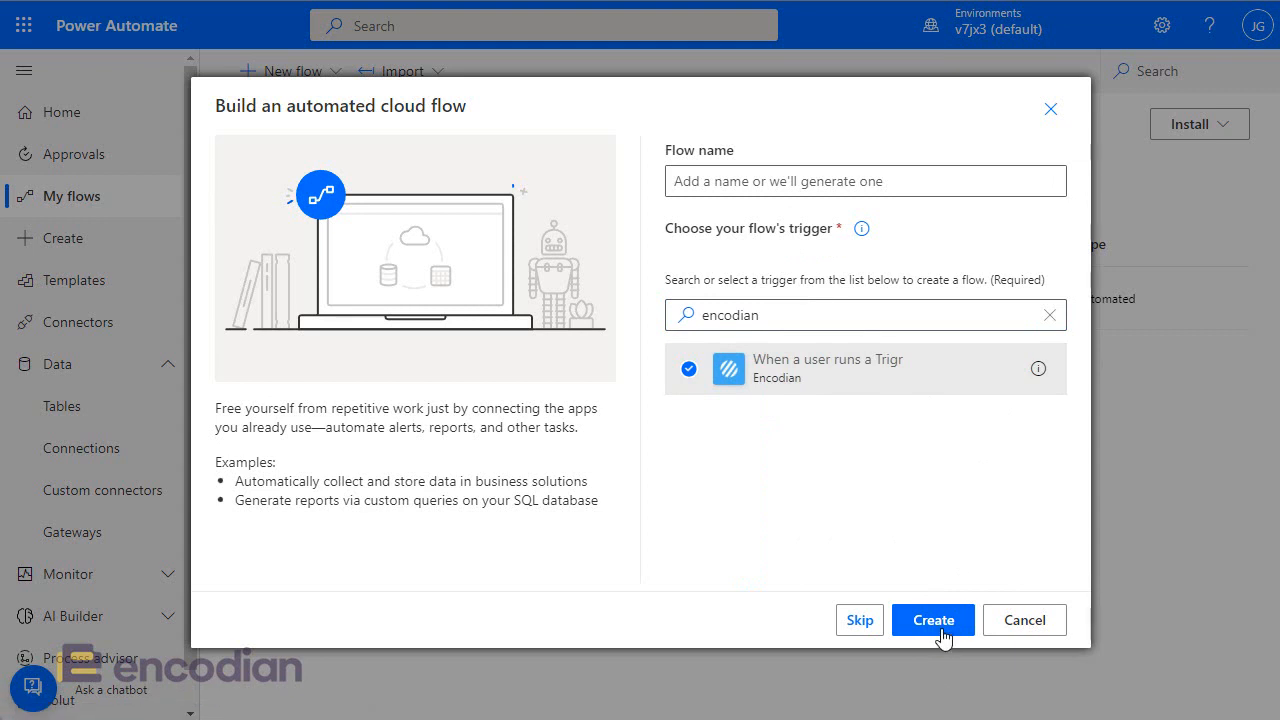
pyautogui.click(933, 620)
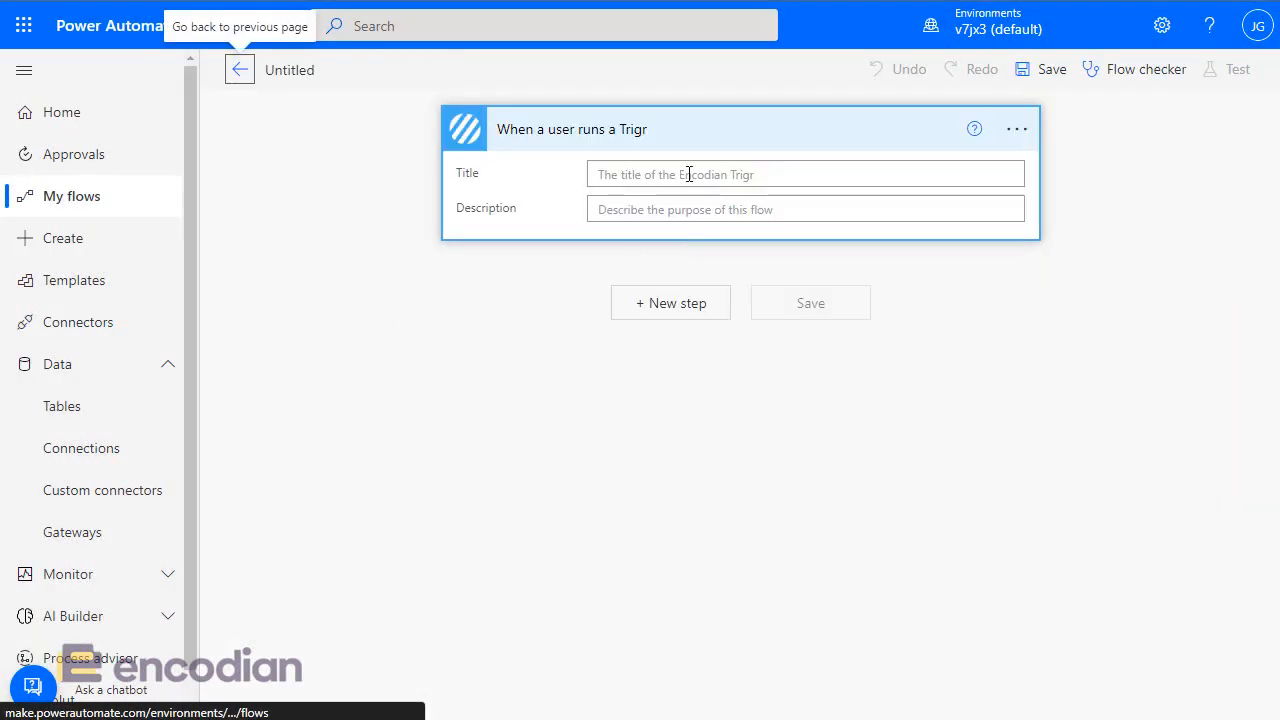
# - Set the trigger's title to Demo - Send Email and its description to Demo
pyautogui.write('DEm')
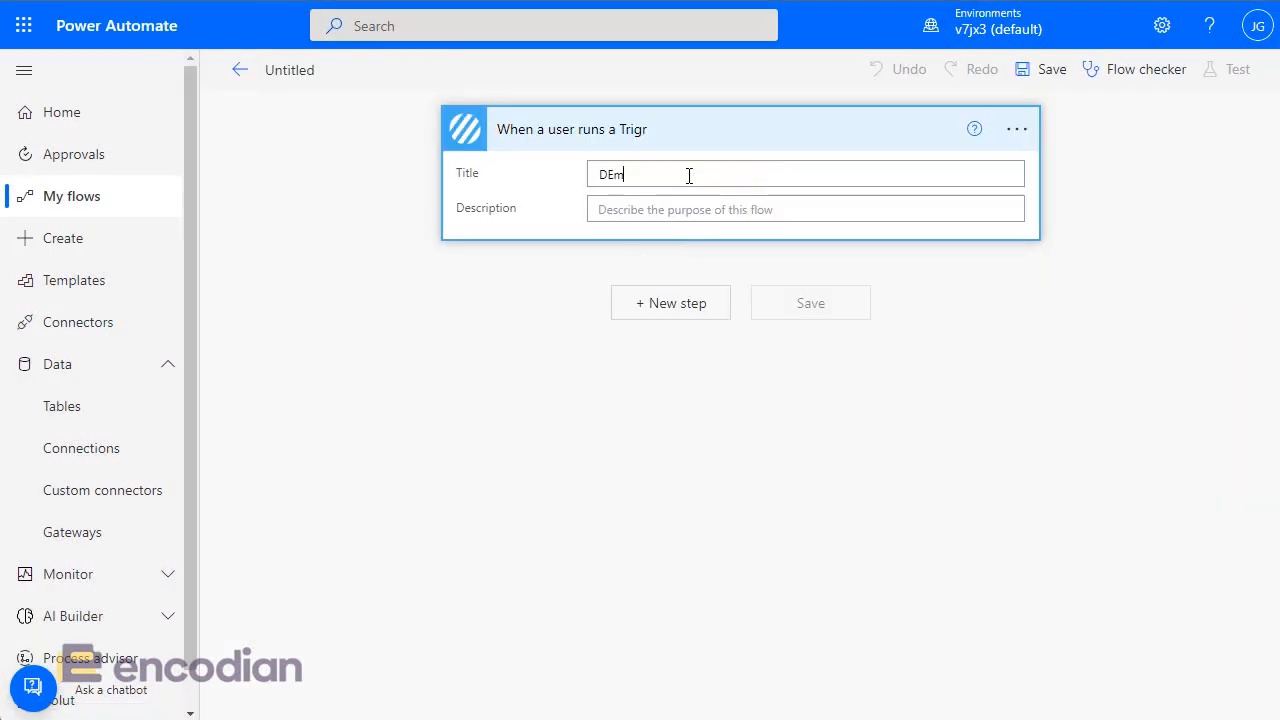
pyautogui.write('o')
pyautogui.press('BackSpace')
pyautogui.press('BackSpace')
pyautogui.press('BackSpace')
pyautogui.write('e')
pyautogui.write('ail')
pyautogui.click(712, 219)
pyautogui.write('Demo')
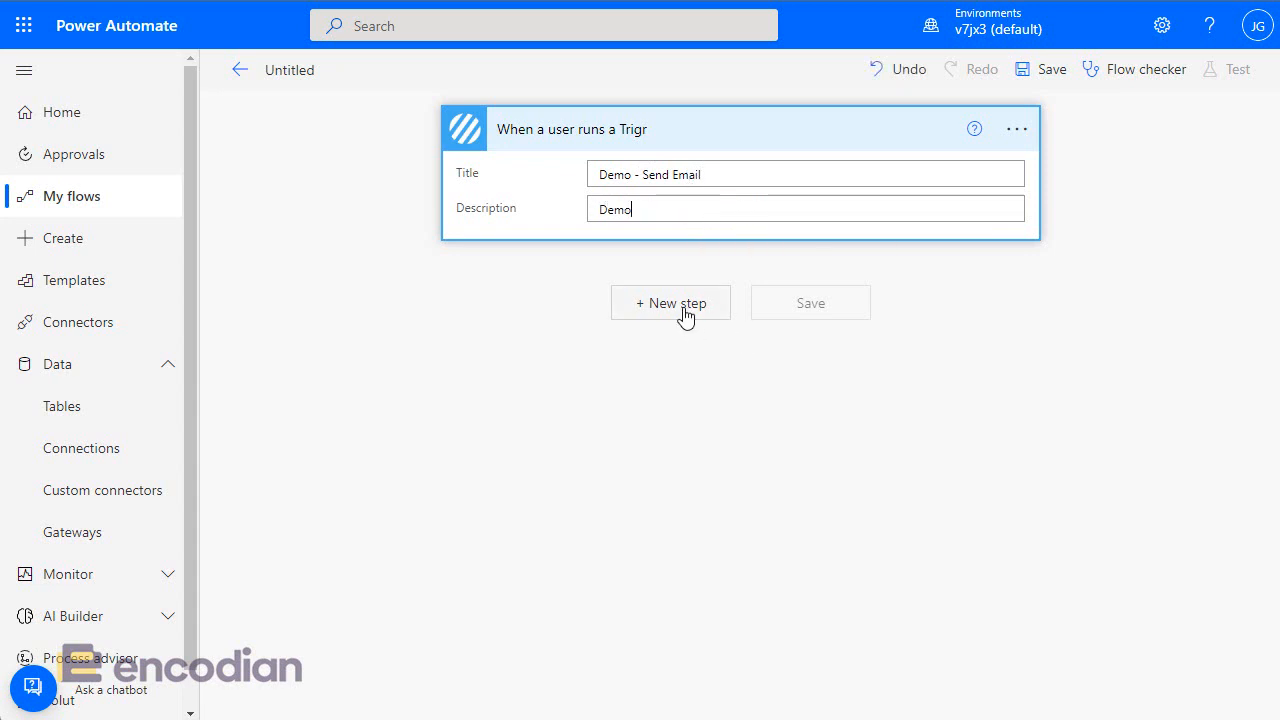
# - Add the Office 365 Outlook action Send an email (V2) after the trigger
pyautogui.click(683, 310)
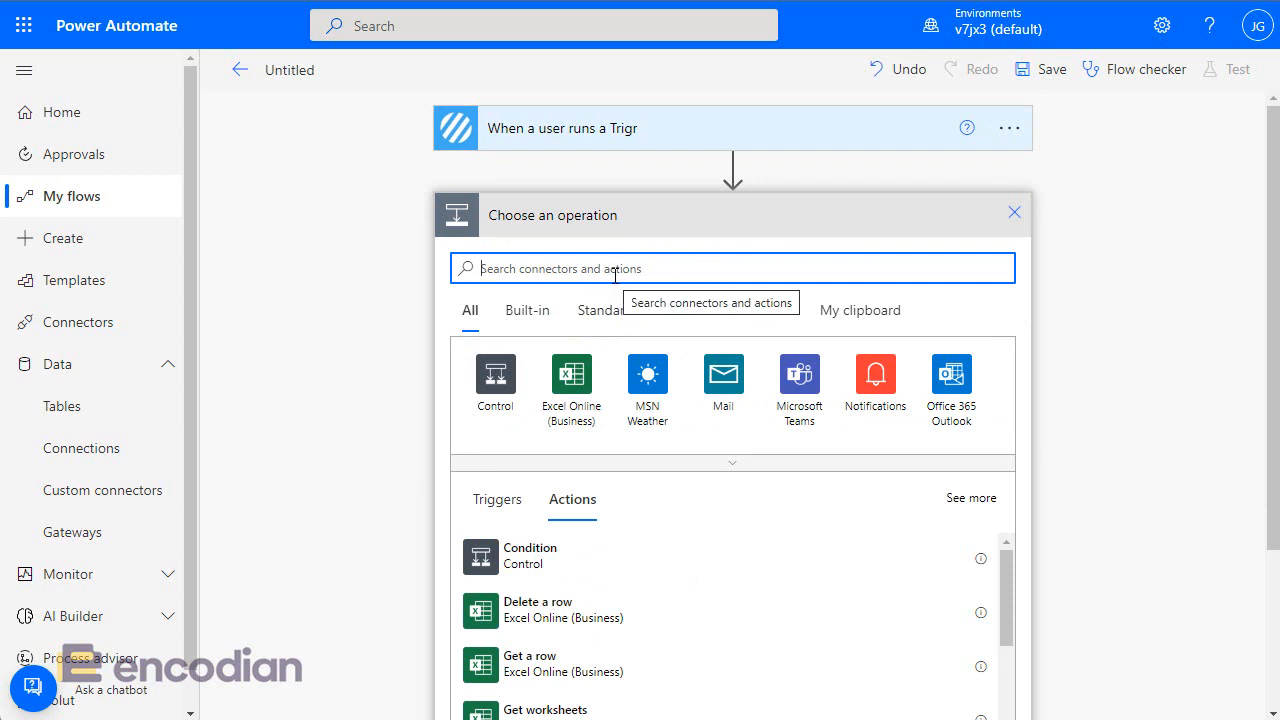
pyautogui.write('send email')
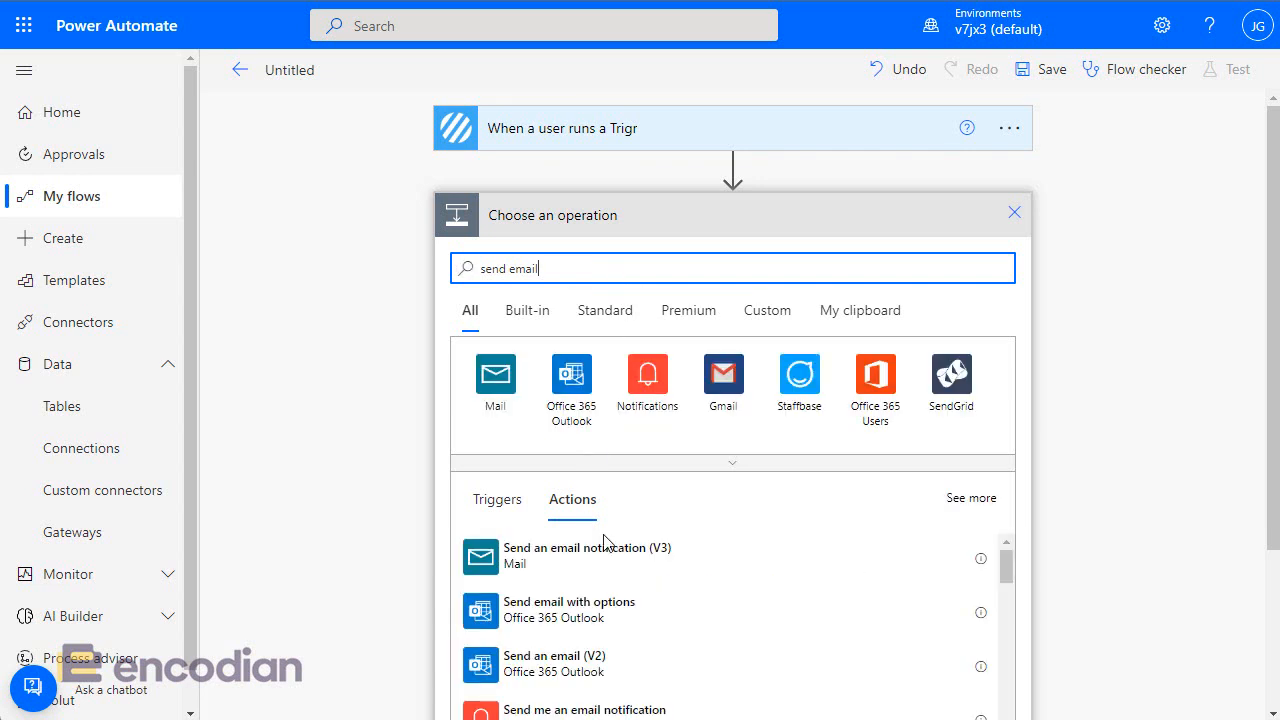
pyautogui.click(617, 680)
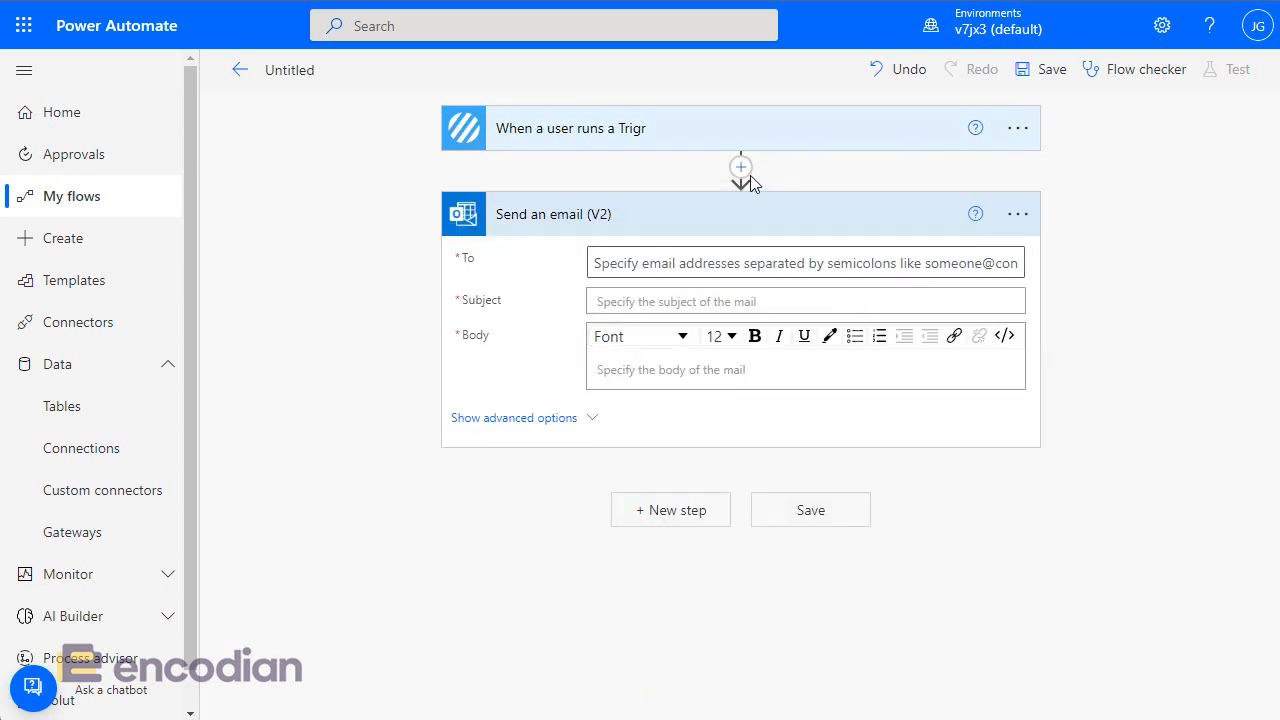
# - Set the email's recipient to the trigger's User Email Address dynamic content
pyautogui.click(670, 257)
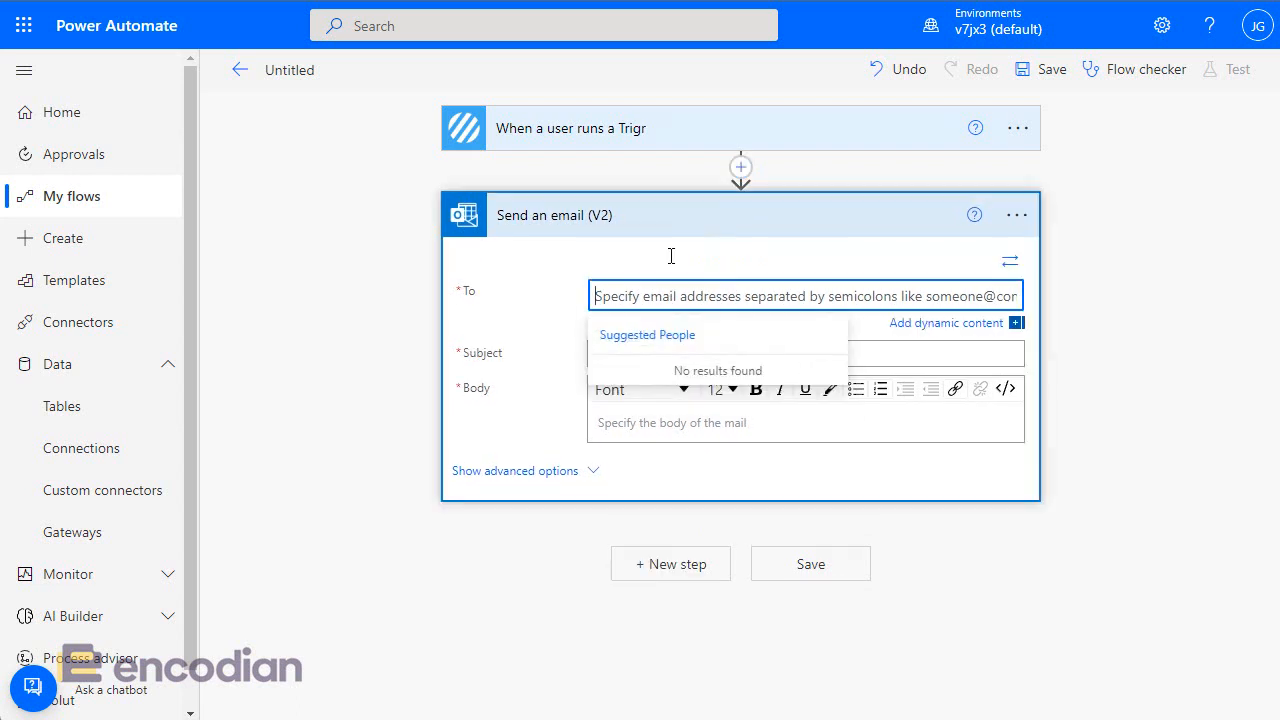
pyautogui.click(930, 323)
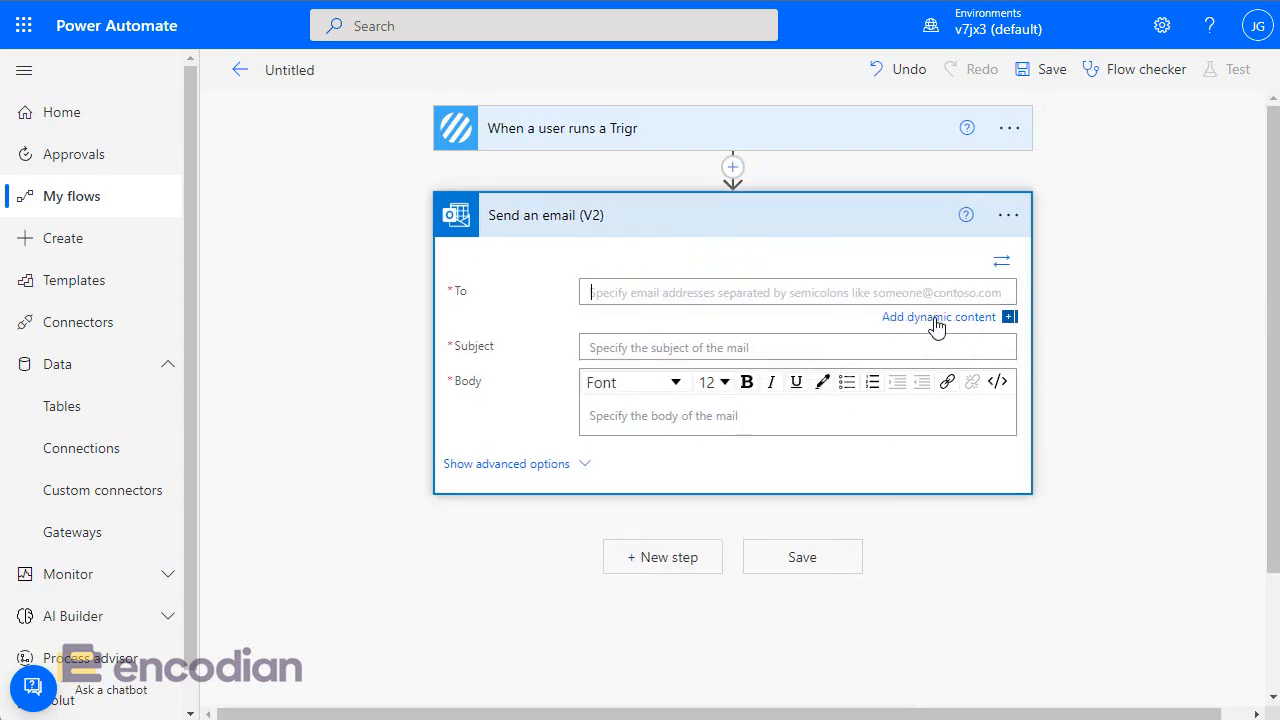
pyautogui.click(1015, 543)
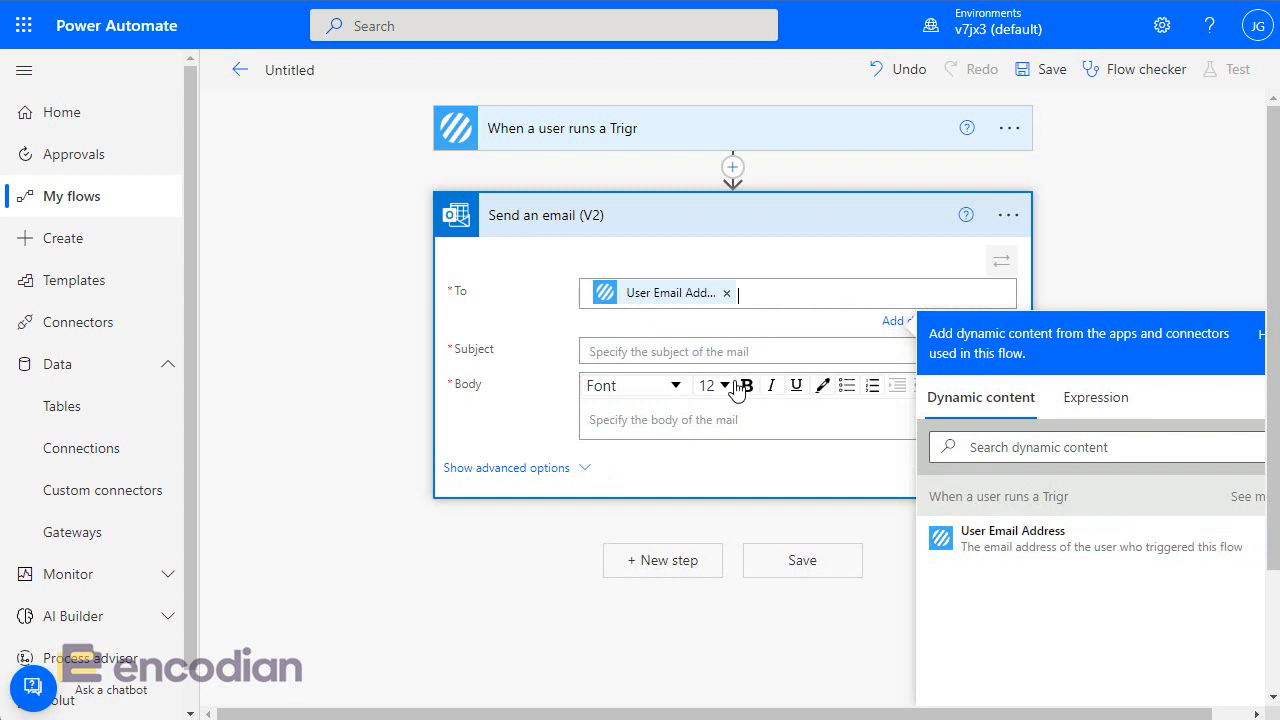
# - Insert the SharePoint Get file properties action between the Trigr trigger and the Send an email (V2) action
pyautogui.click(590, 348)
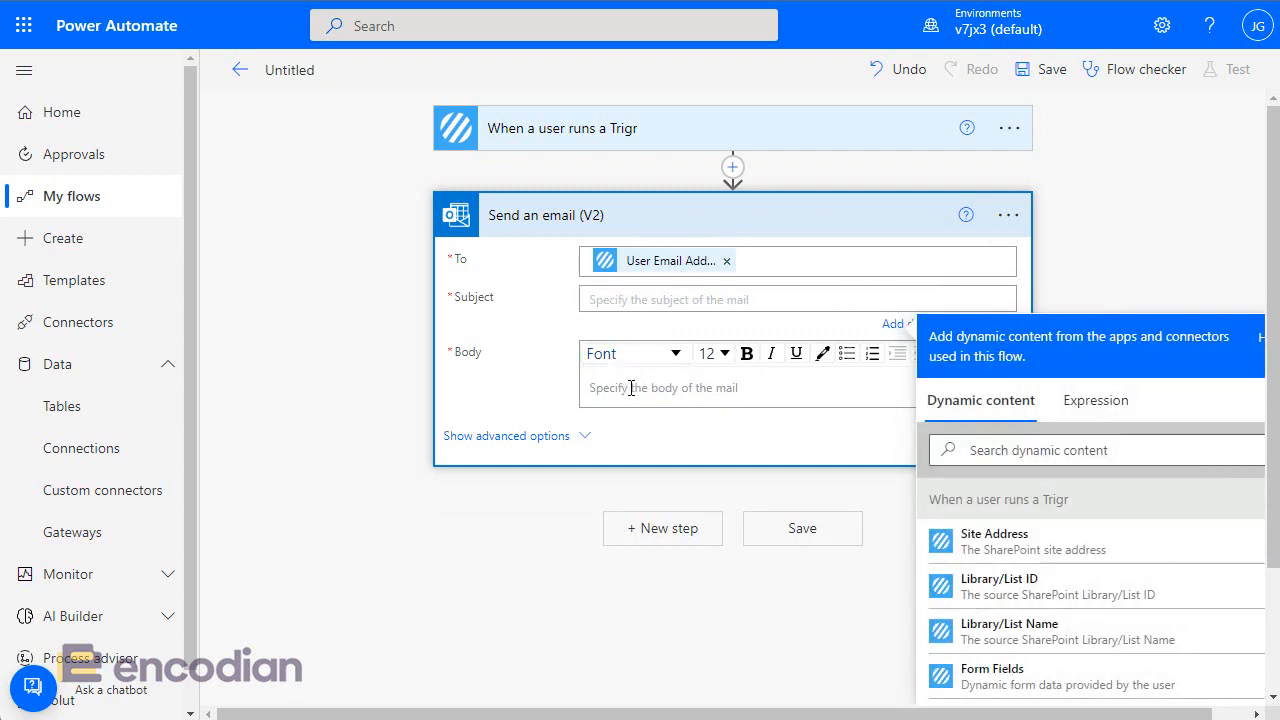
pyautogui.click(732, 168)
pyautogui.click(694, 200)
pyautogui.write('get ')
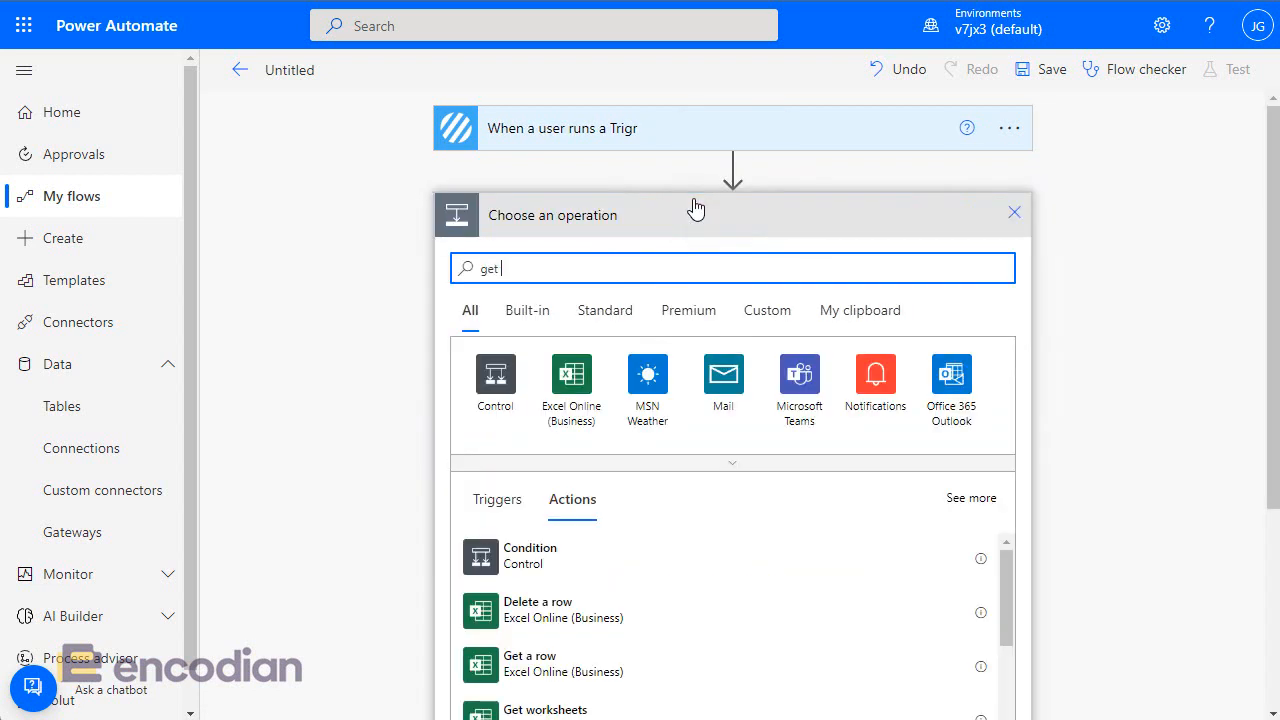
pyautogui.write('file properties')
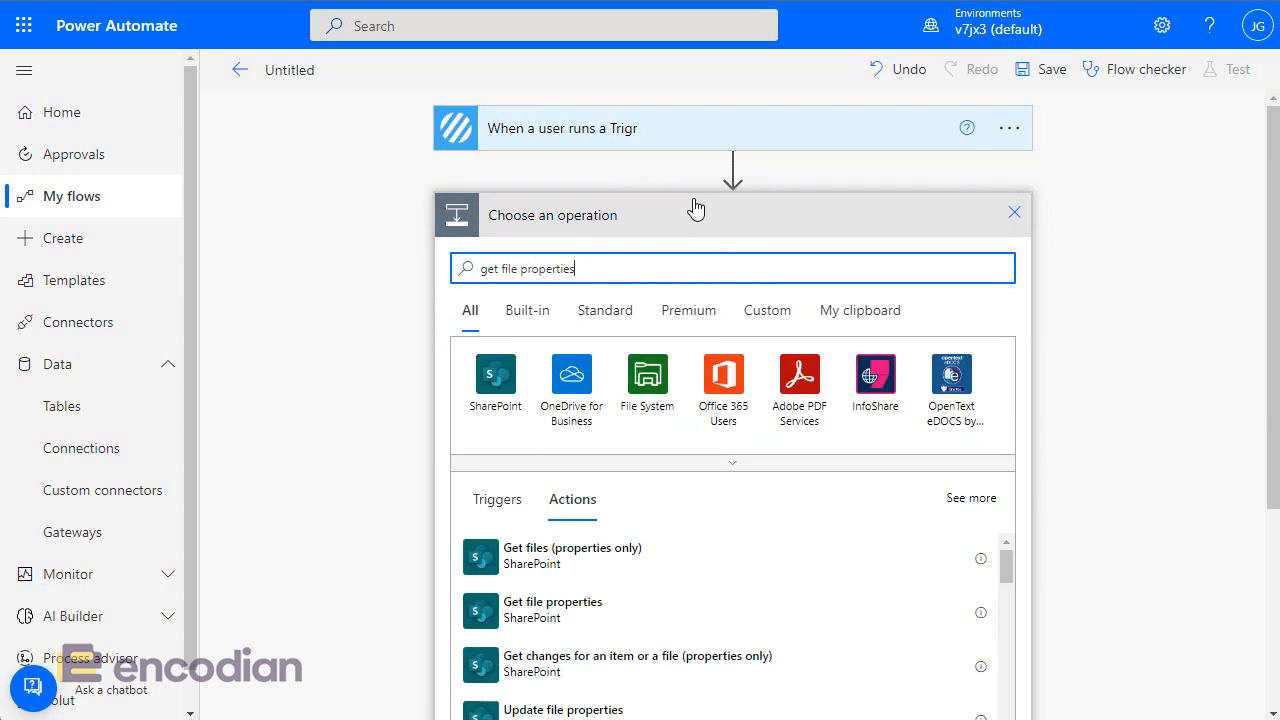
pyautogui.click(553, 610)
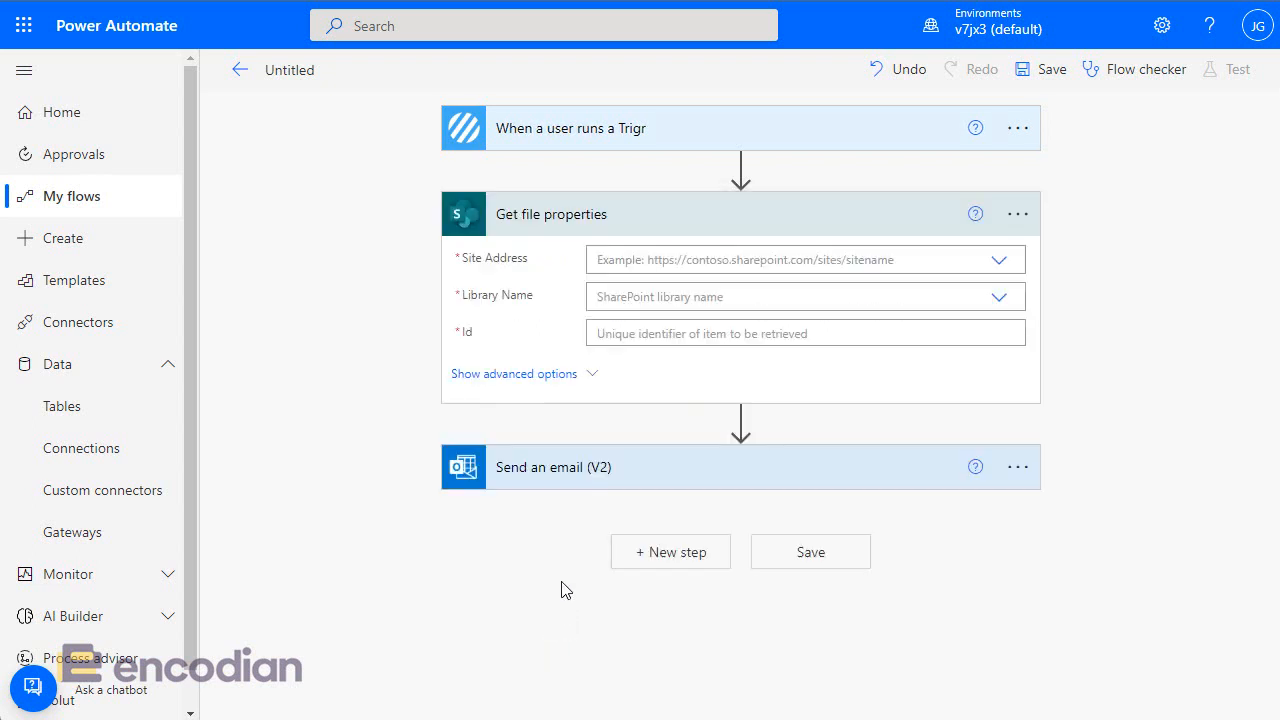
# - Fill the Get file properties Site Address, Library Name and Id with the trigger's Site Address, Library/List Name and Item dynamic content
pyautogui.click(656, 259)
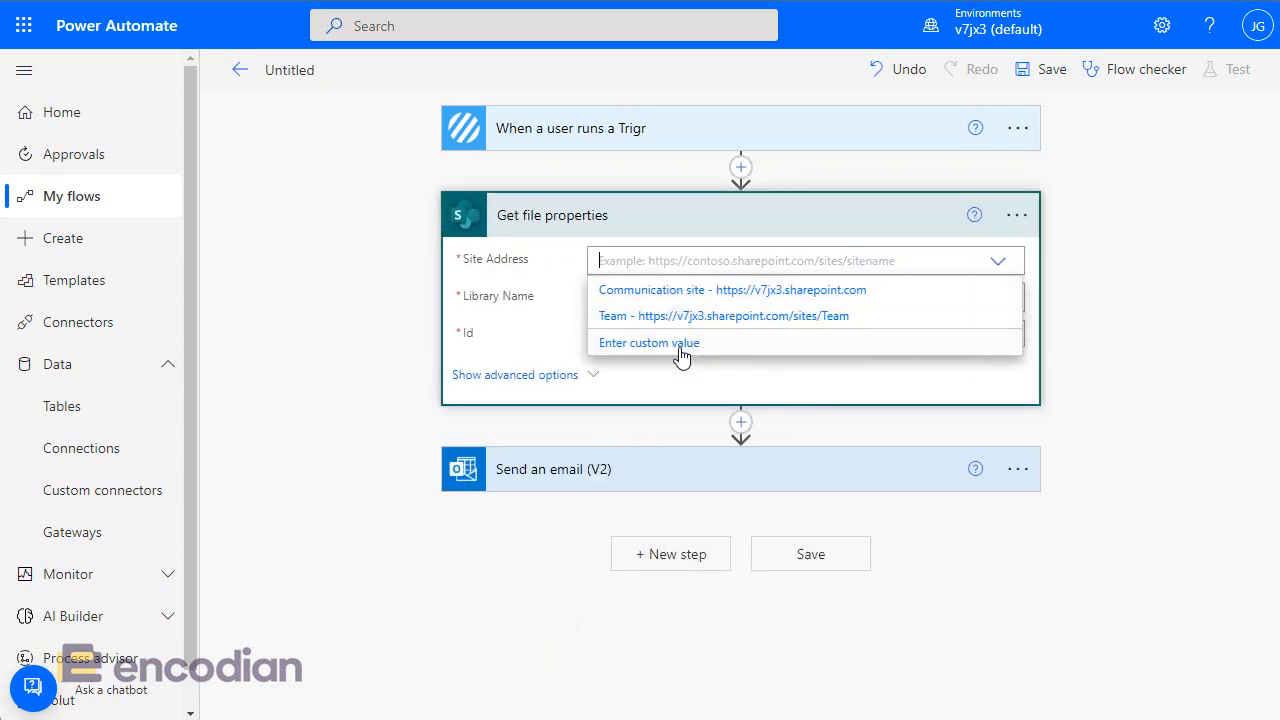
pyautogui.click(679, 348)
pyautogui.click(1066, 520)
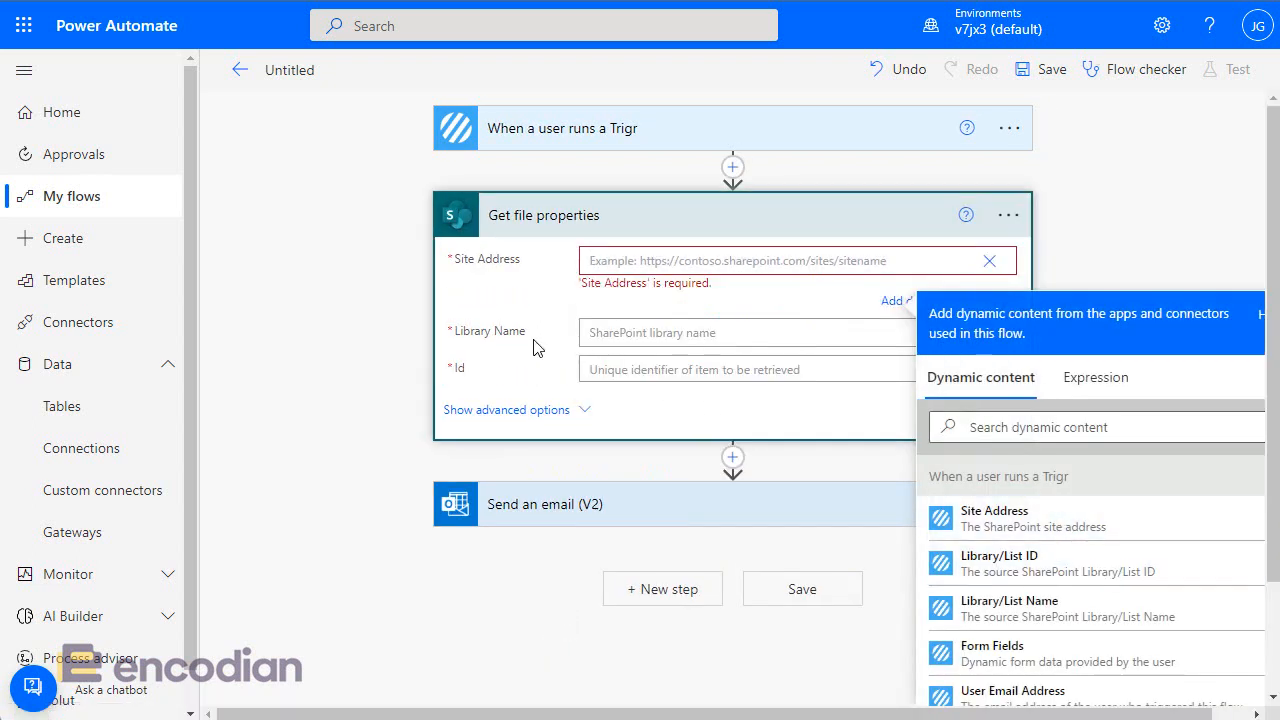
pyautogui.click(656, 322)
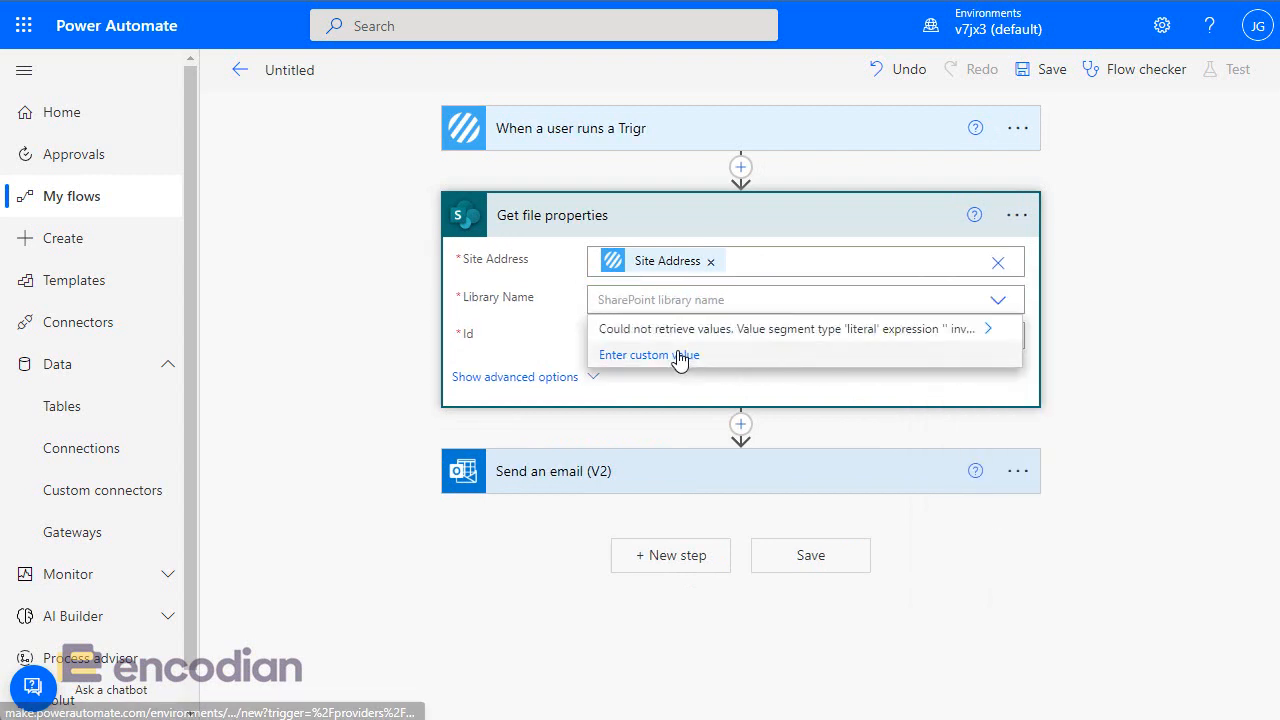
pyautogui.click(680, 357)
pyautogui.click(1009, 645)
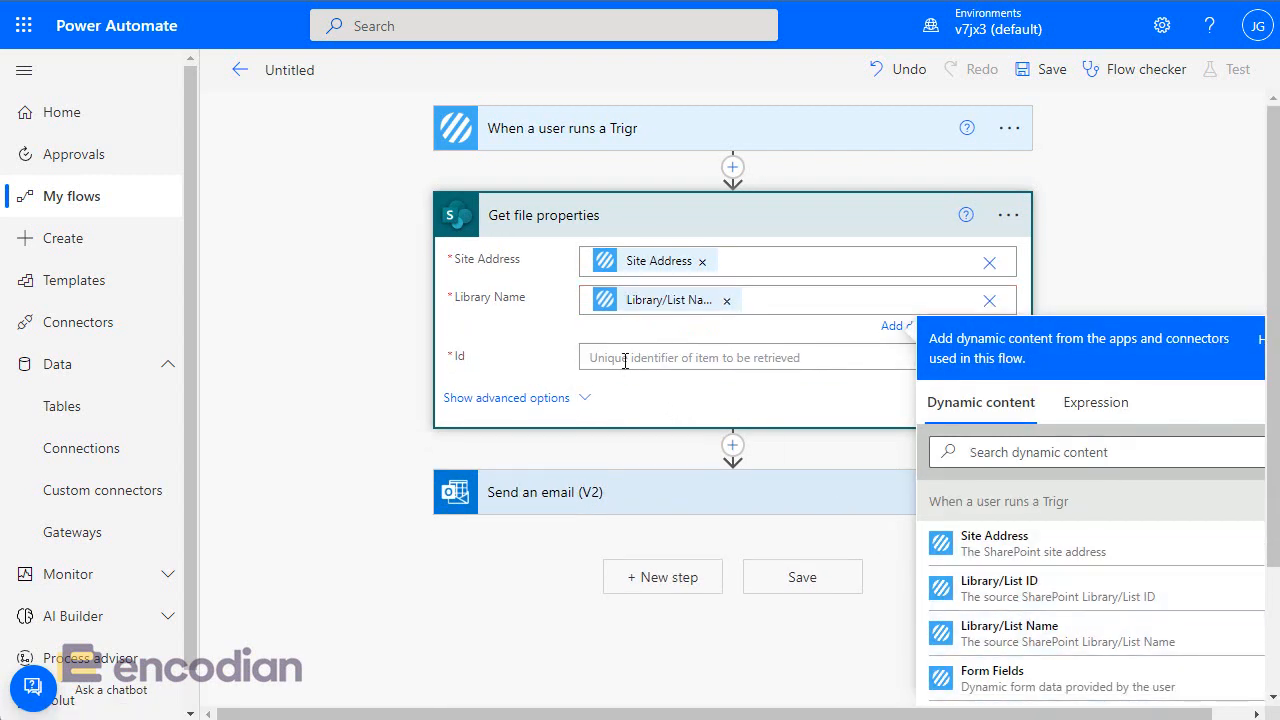
pyautogui.click(706, 358)
pyautogui.click(936, 585)
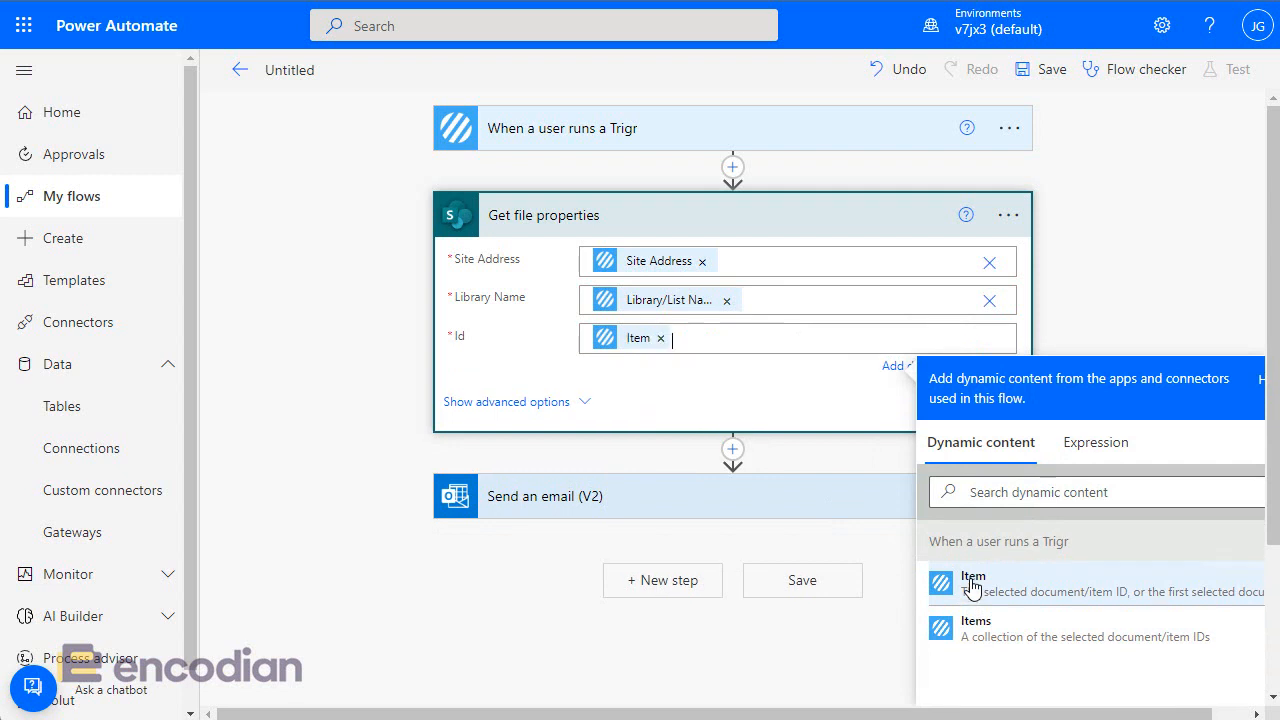
pyautogui.click(249, 331)
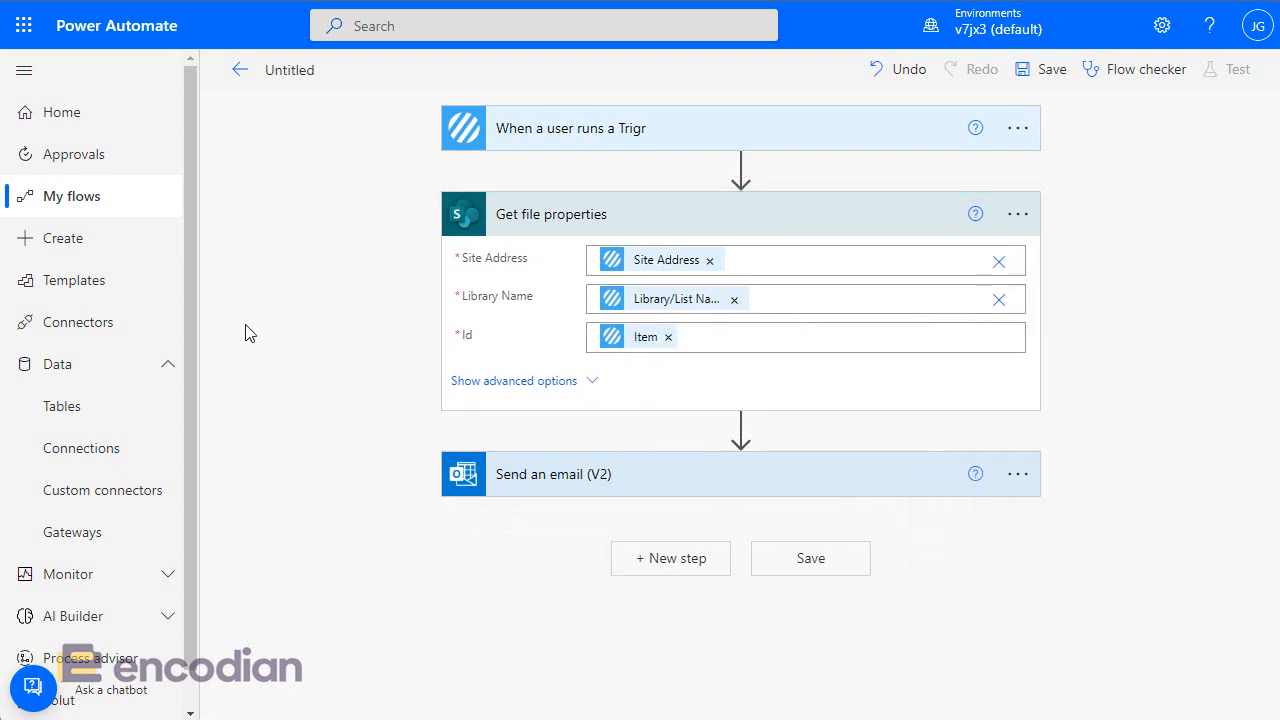
# - Begin the subject of the Send an email (V2) action with the text File:
pyautogui.click(604, 482)
pyautogui.click(603, 562)
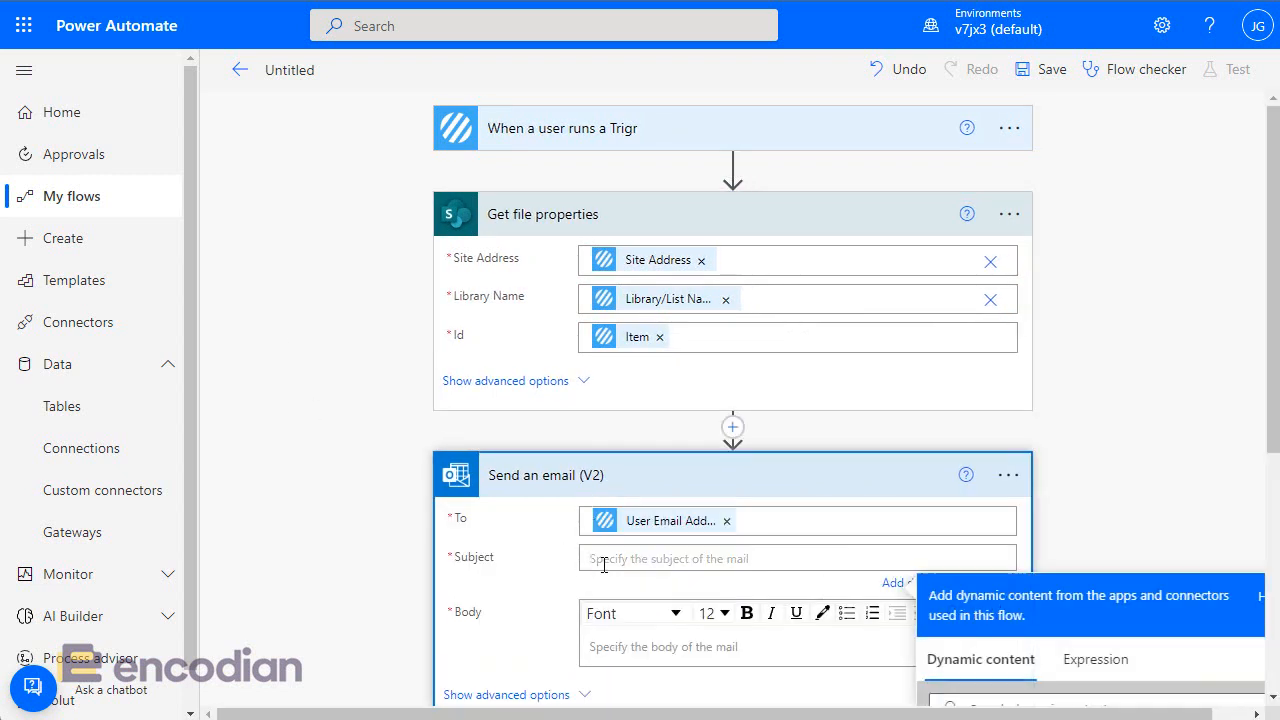
pyautogui.write('File:')
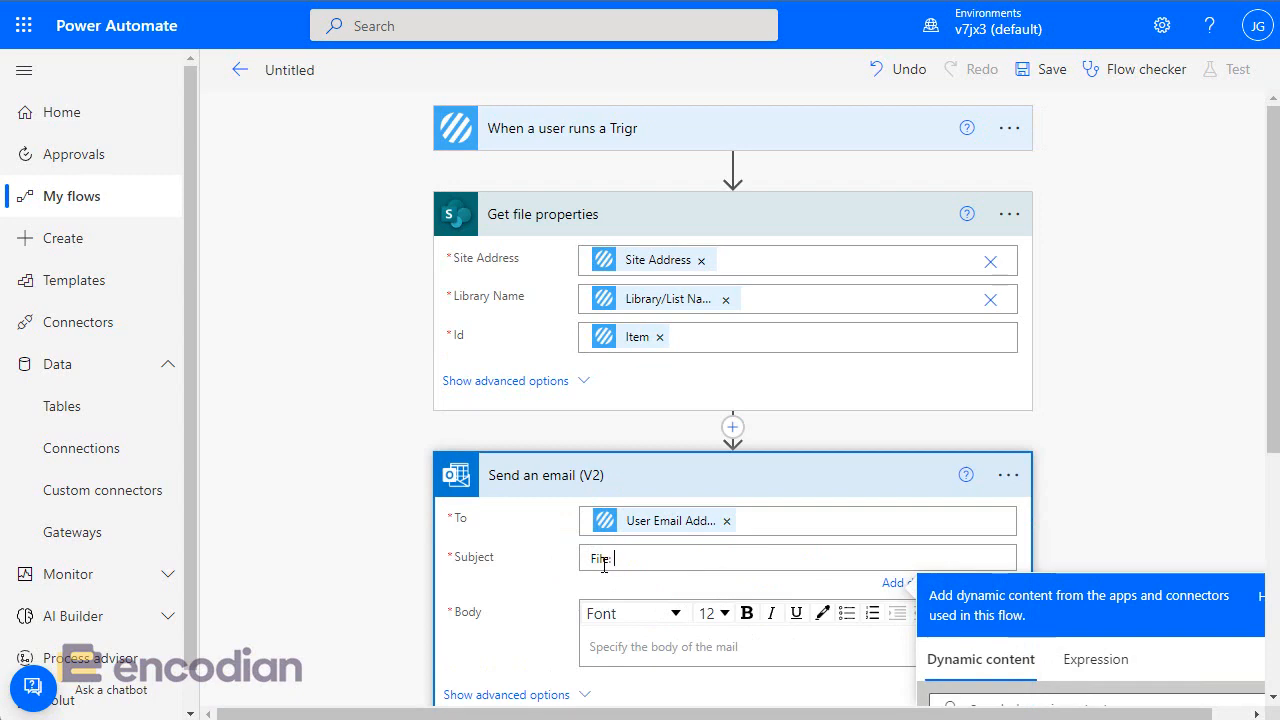
pyautogui.scroll(-2, 1077, 563)
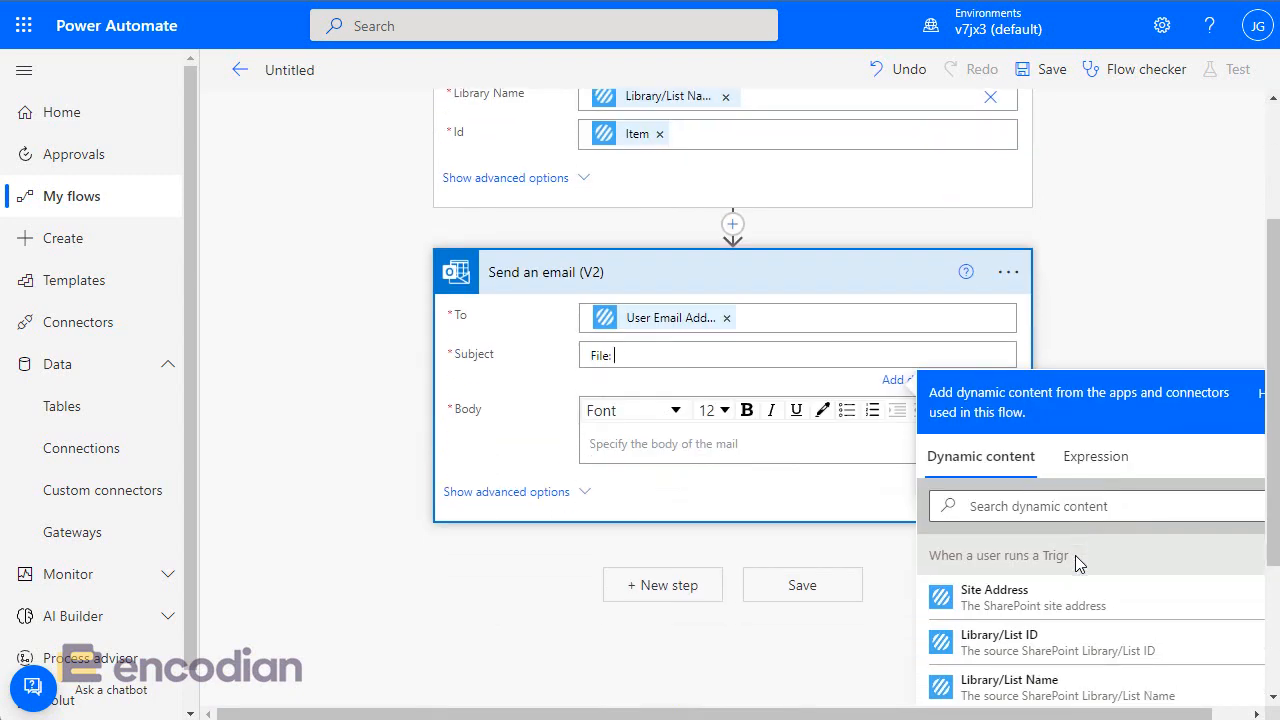
pyautogui.scroll(3, 1075, 555)
pyautogui.scroll(-2, 1075, 555)
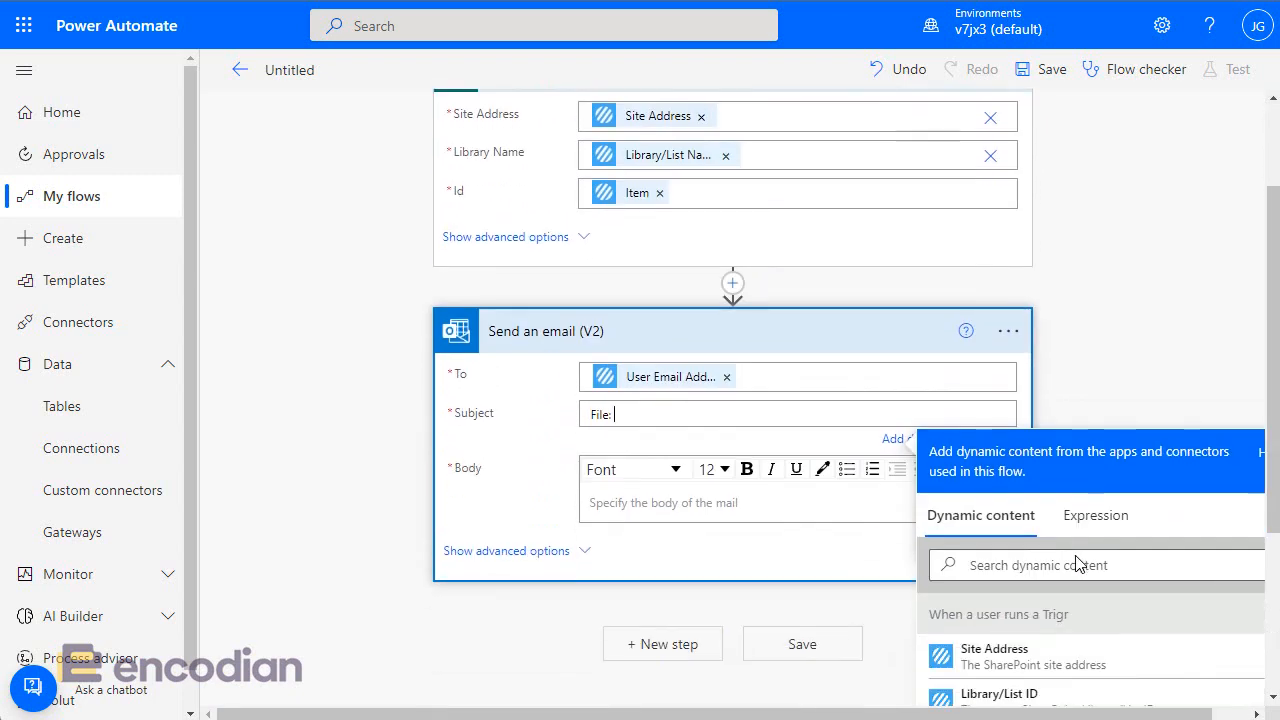
pyautogui.scroll(1, 1034, 601)
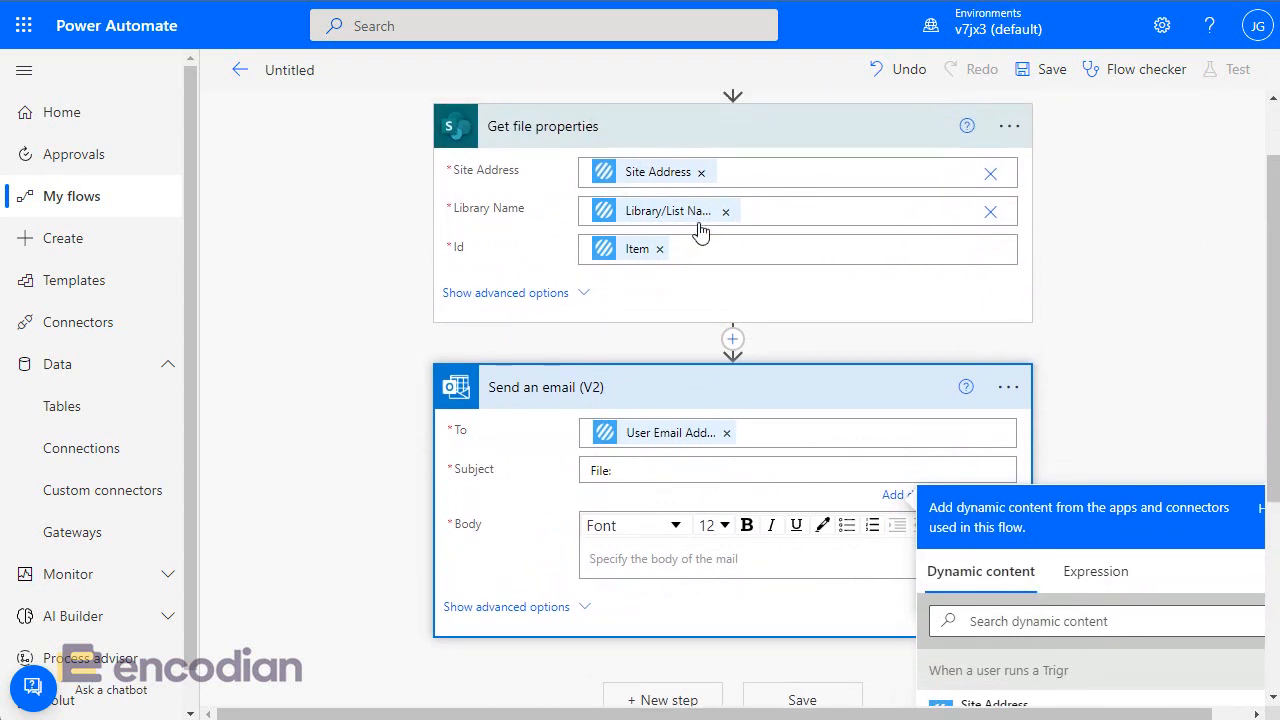
pyautogui.moveTo(715, 185)
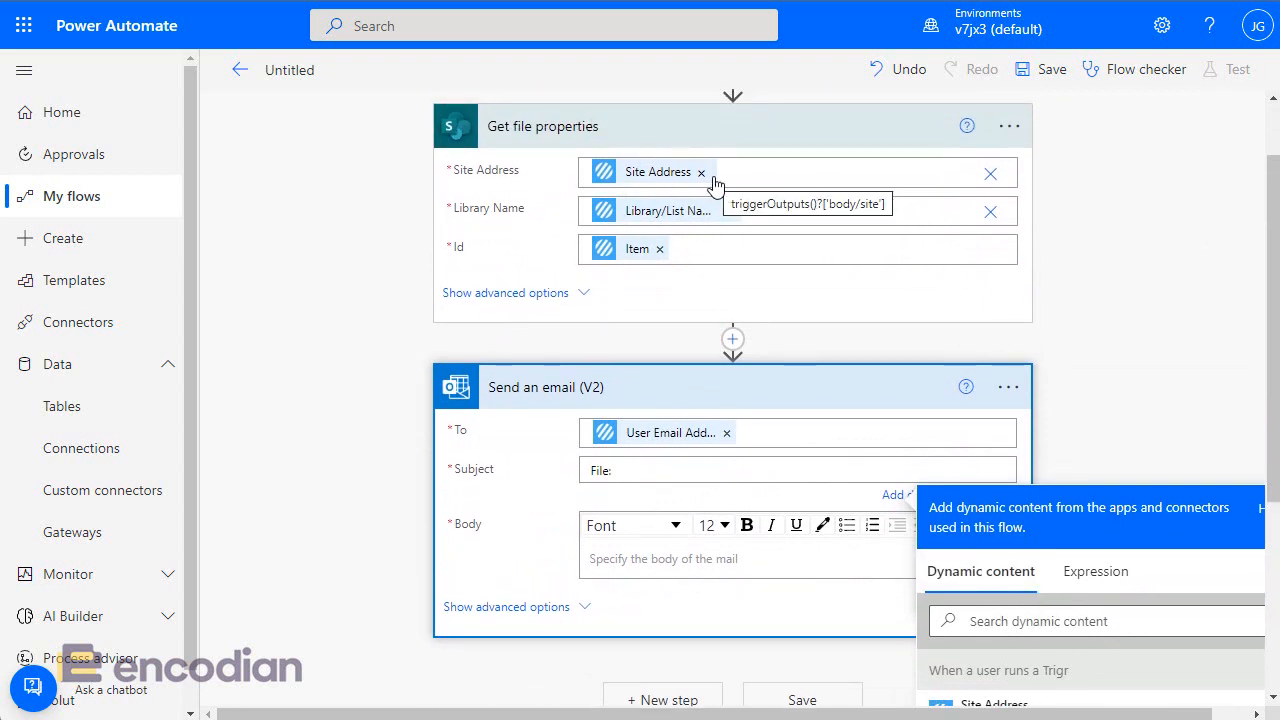
pyautogui.scroll(-1, 715, 185)
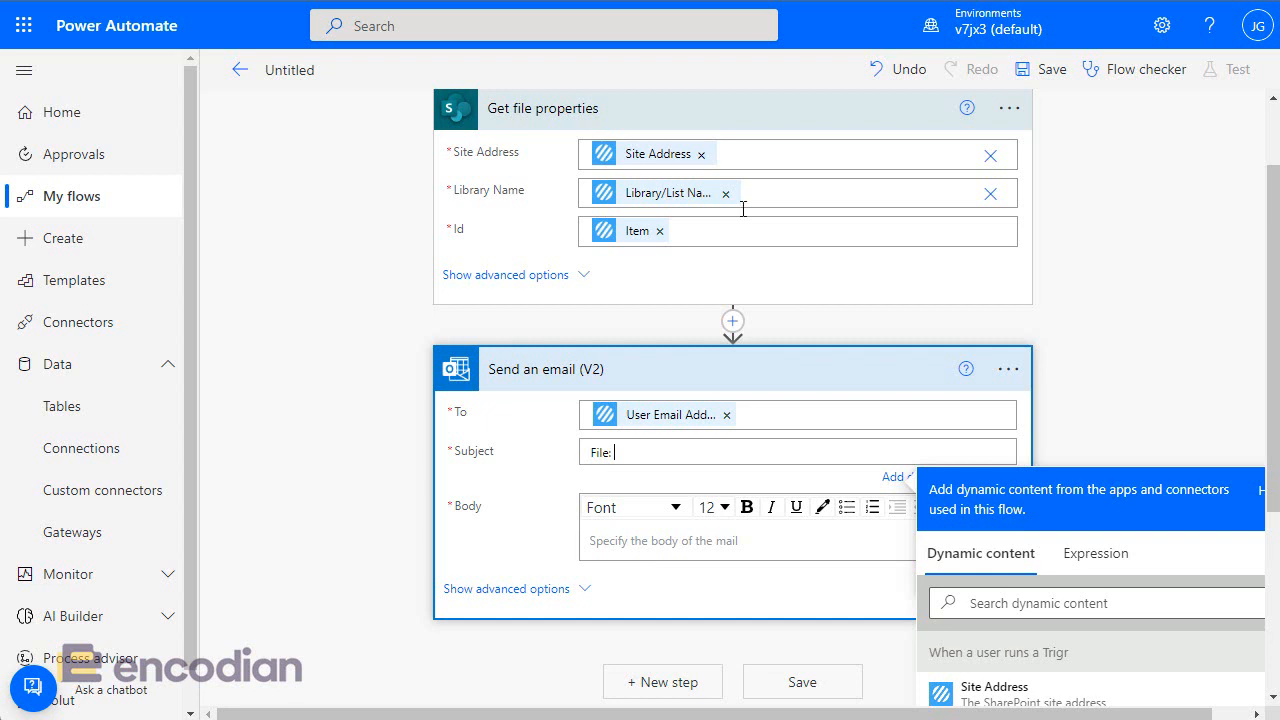
pyautogui.click(701, 155)
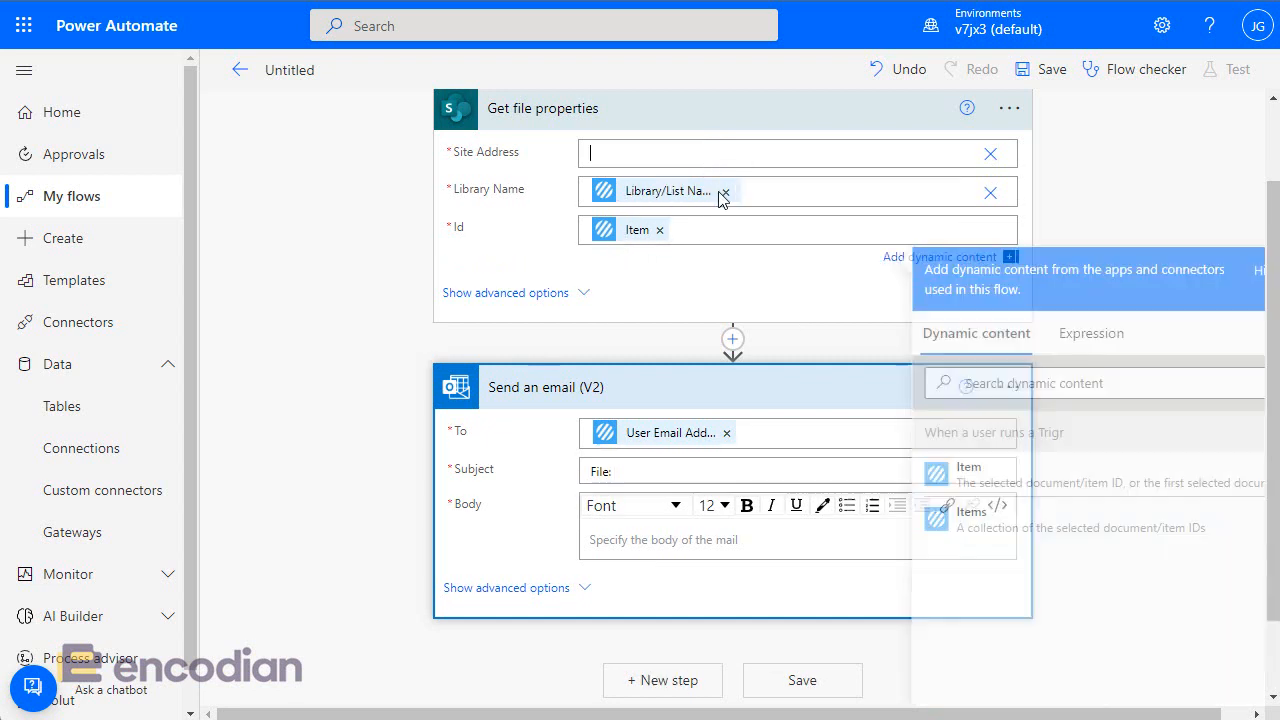
pyautogui.click(726, 228)
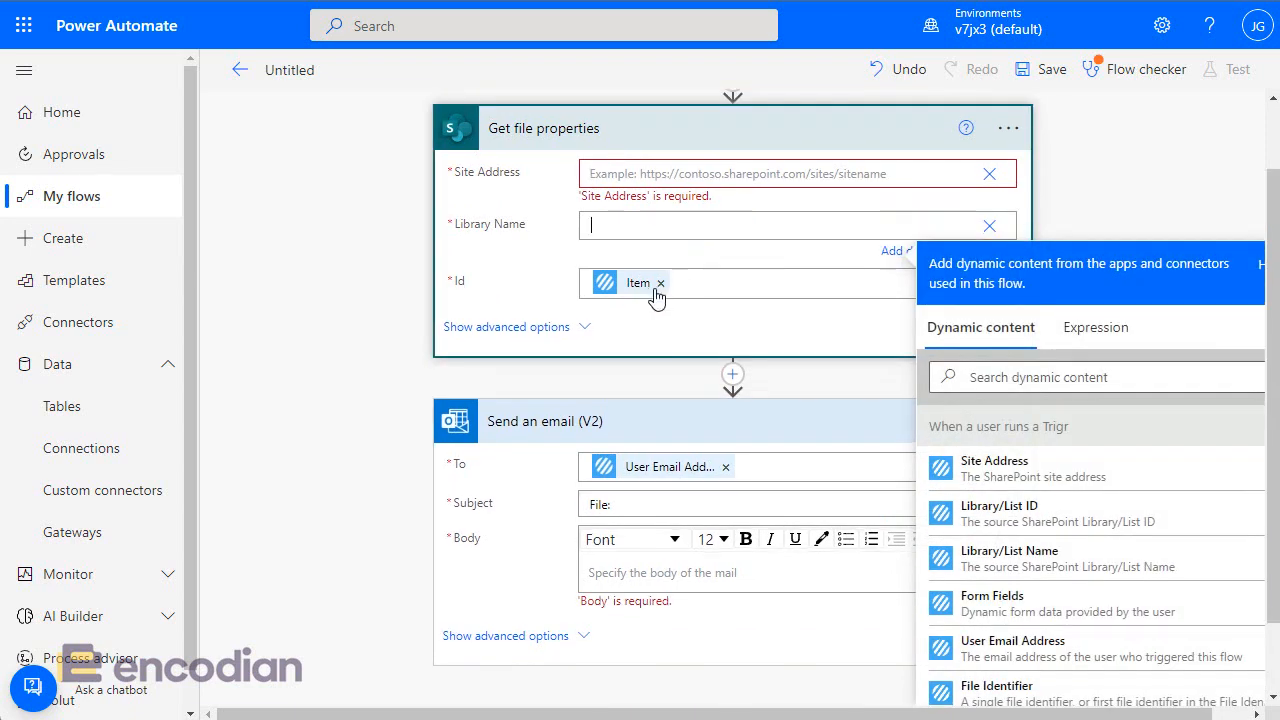
pyautogui.click(661, 295)
pyautogui.click(643, 196)
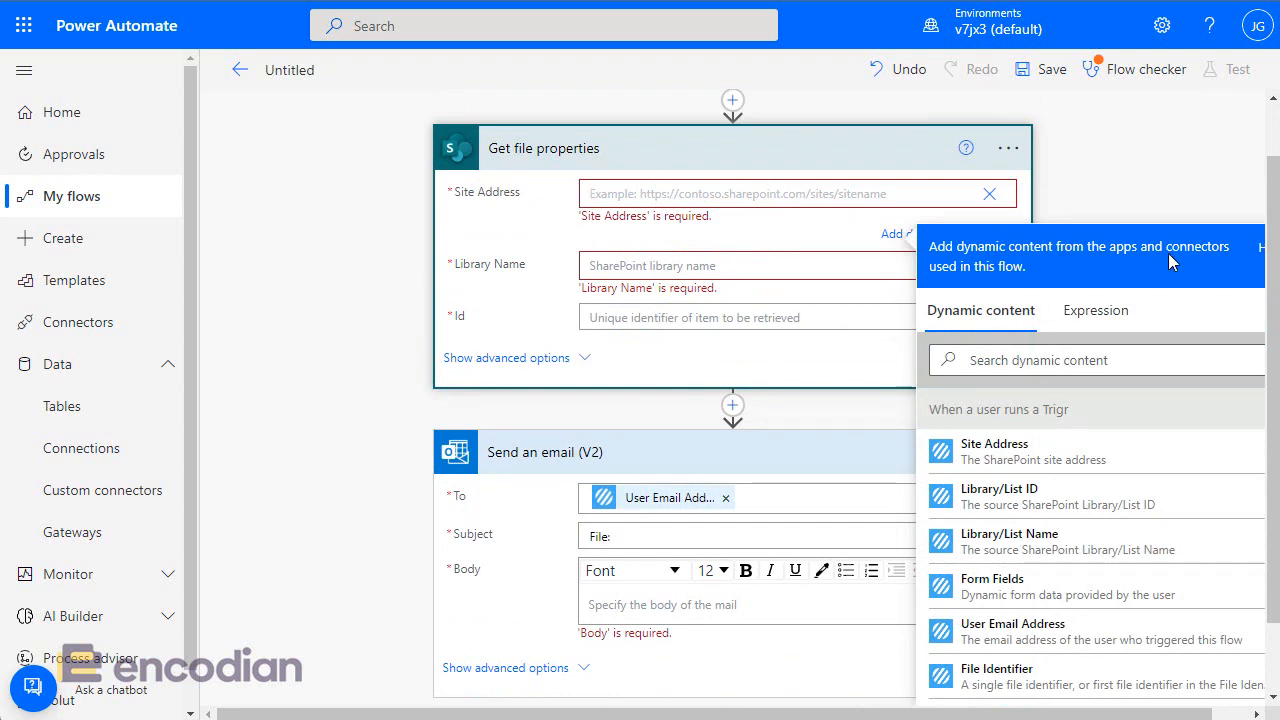
pyautogui.click(984, 198)
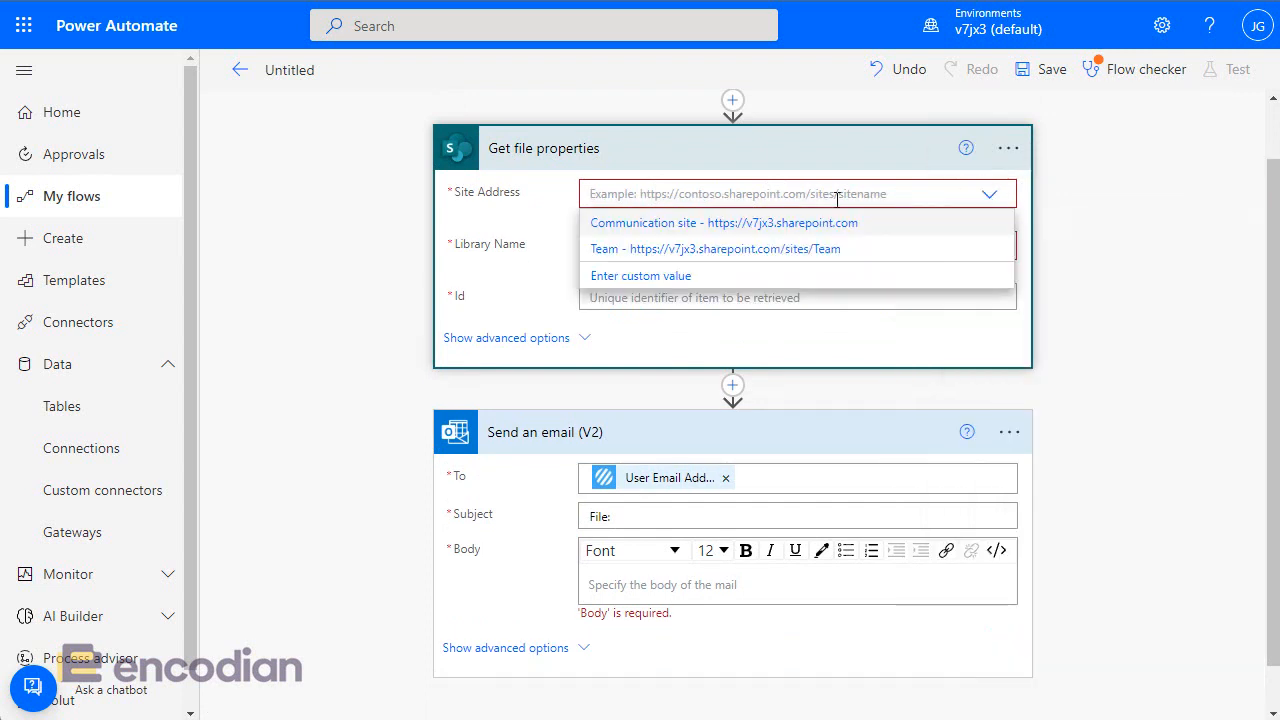
pyautogui.click(771, 250)
pyautogui.click(771, 231)
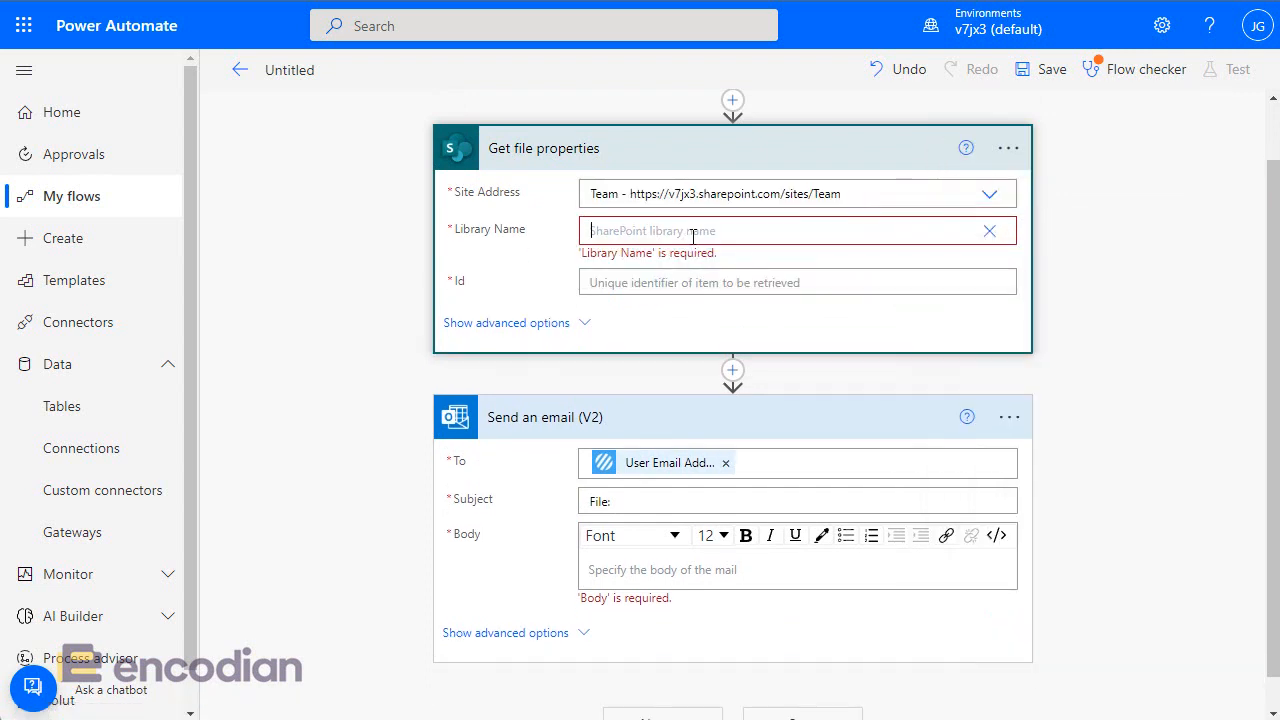
pyautogui.click(989, 231)
pyautogui.click(638, 259)
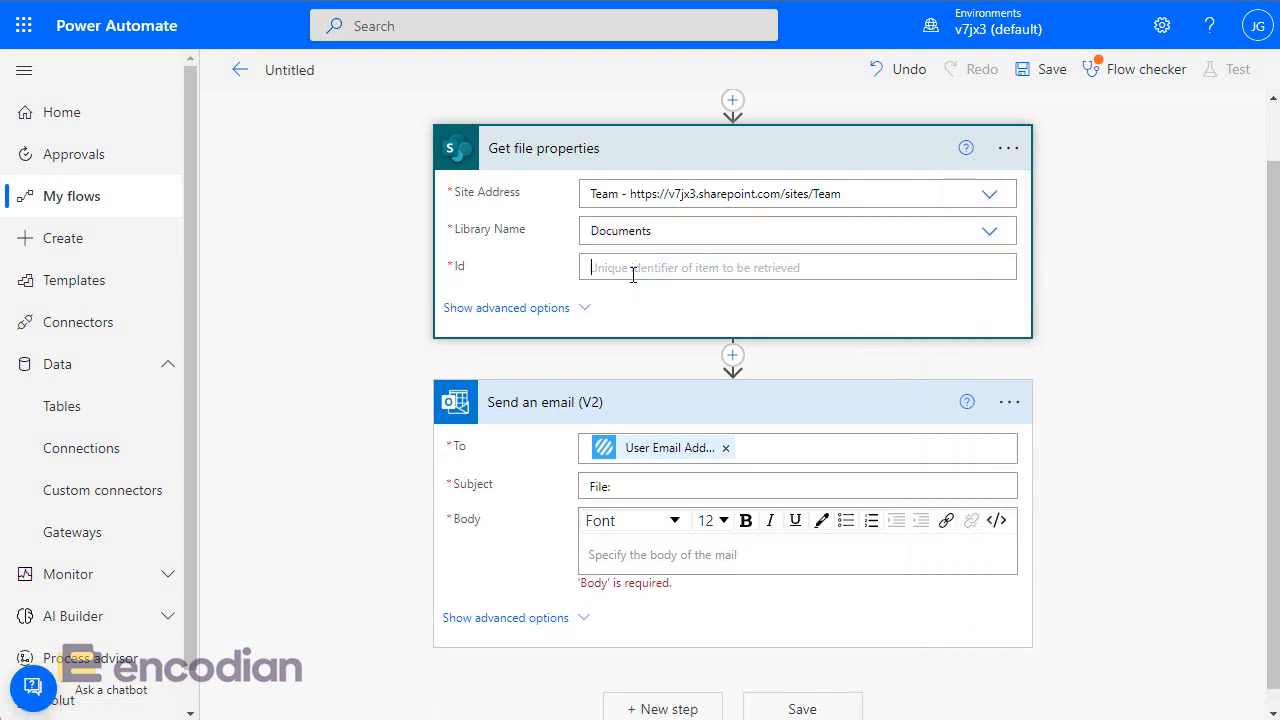
pyautogui.click(634, 270)
pyautogui.write('1')
pyautogui.click(362, 373)
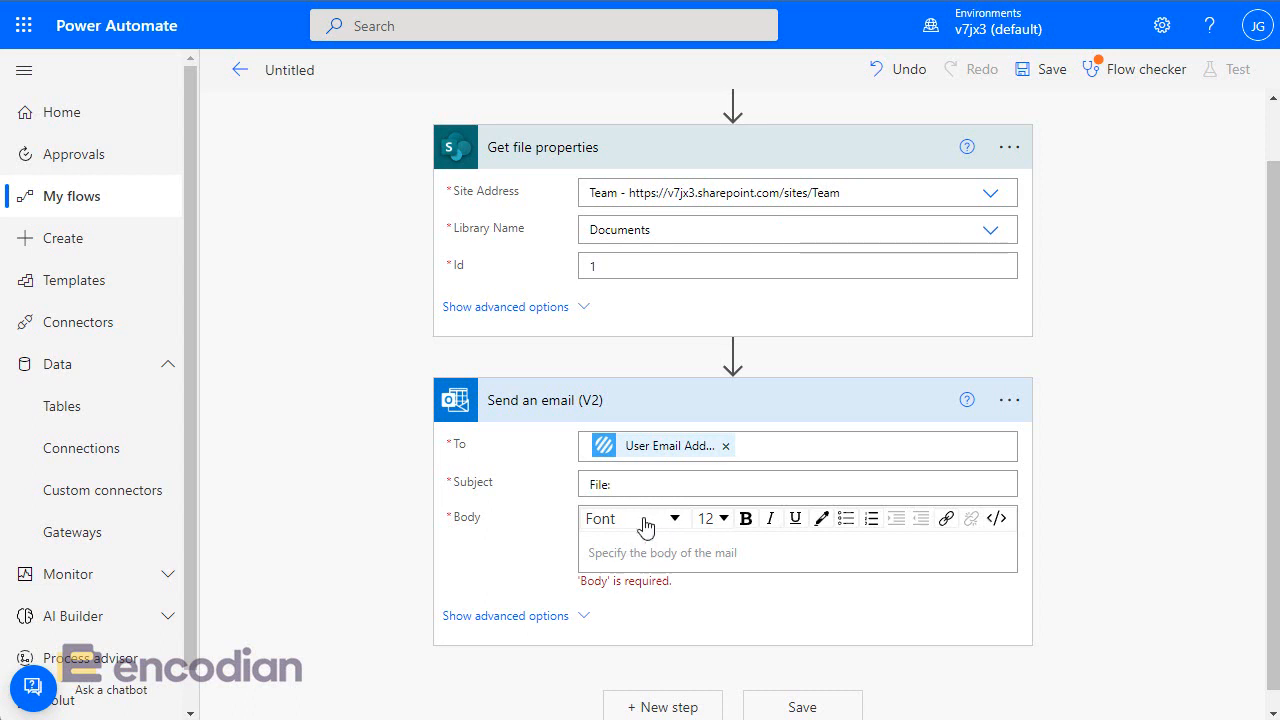
# - Add the Title dynamic content from Get file properties to the email's subject and to its body
pyautogui.click(632, 486)
pyautogui.scroll(-1, 1087, 541)
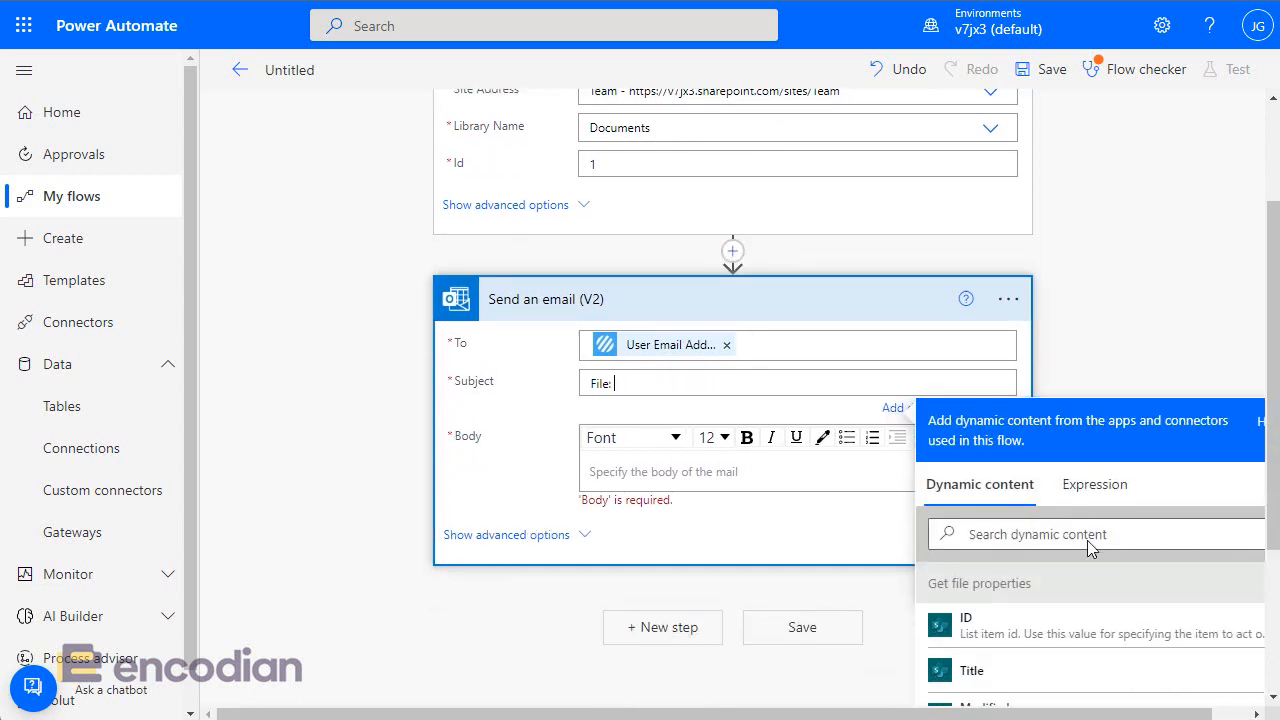
pyautogui.click(1030, 664)
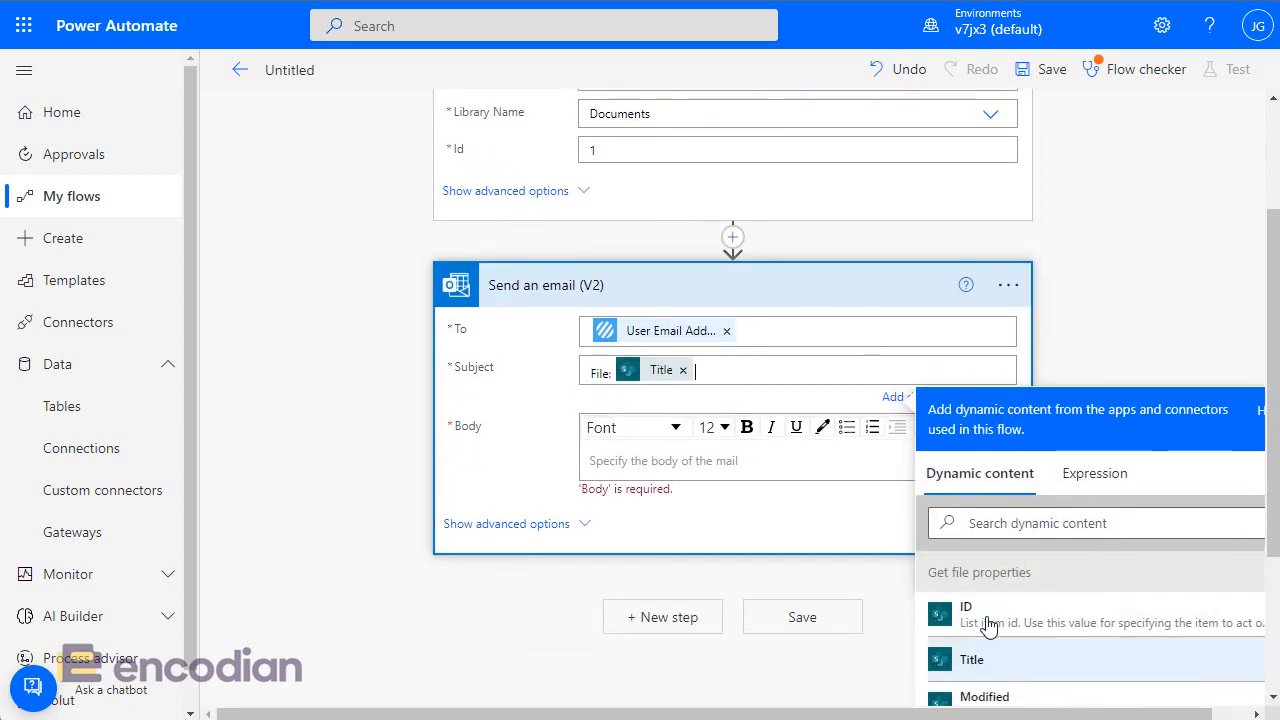
pyautogui.click(628, 462)
pyautogui.scroll(-2, 1003, 630)
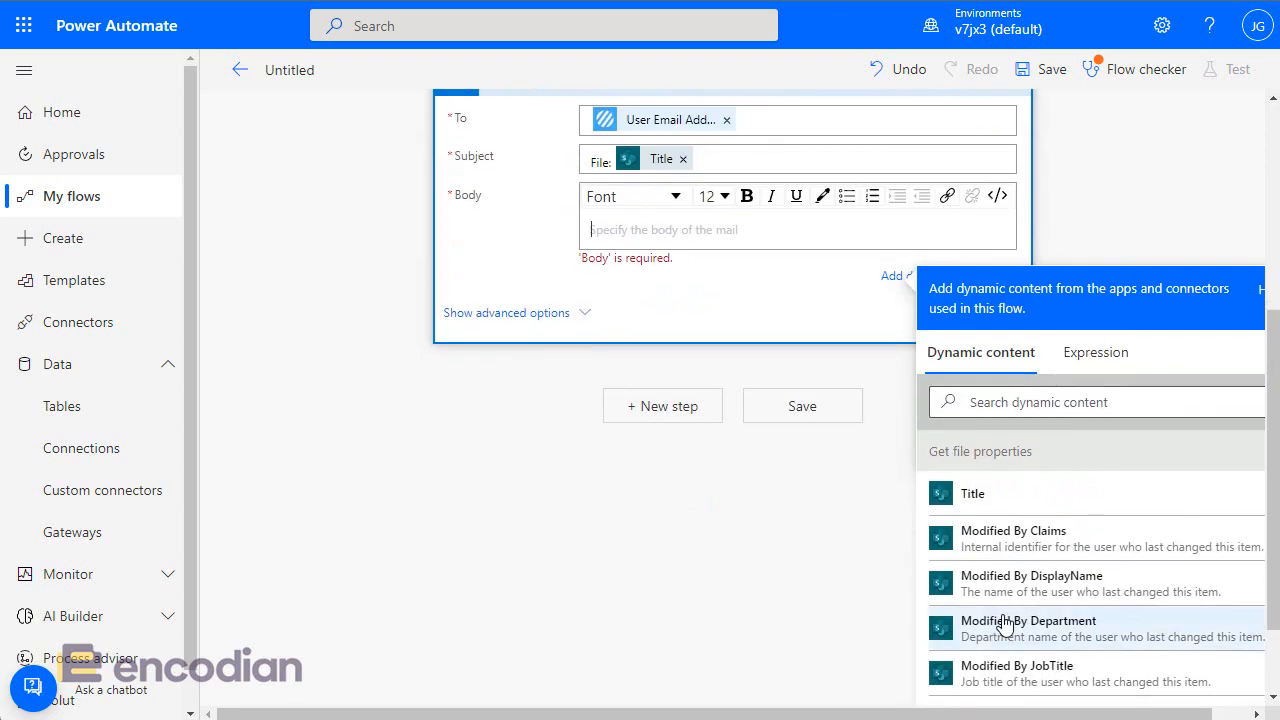
pyautogui.click(1013, 514)
pyautogui.click(445, 498)
pyautogui.scroll(2, 480, 506)
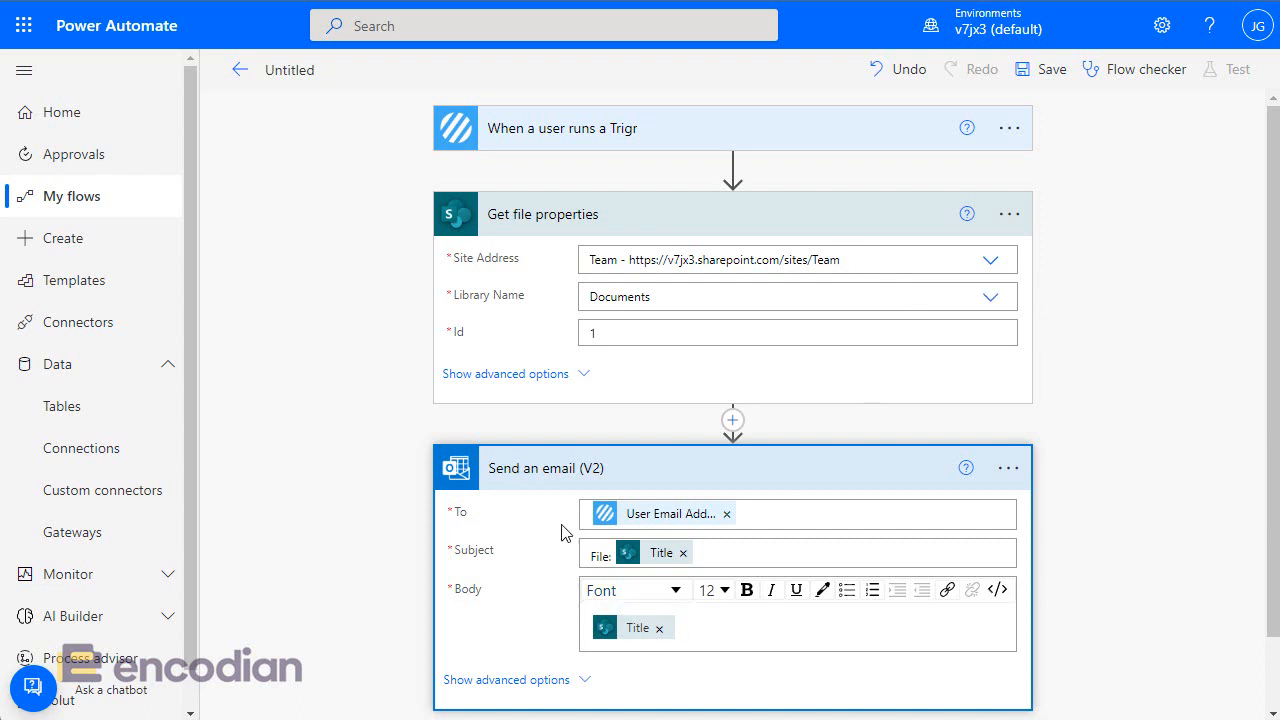
# - Set the Get file properties fields back to the trigger's Site Address, Library/List Name and Item dynamic content, and save the flow
pyautogui.click(880, 260)
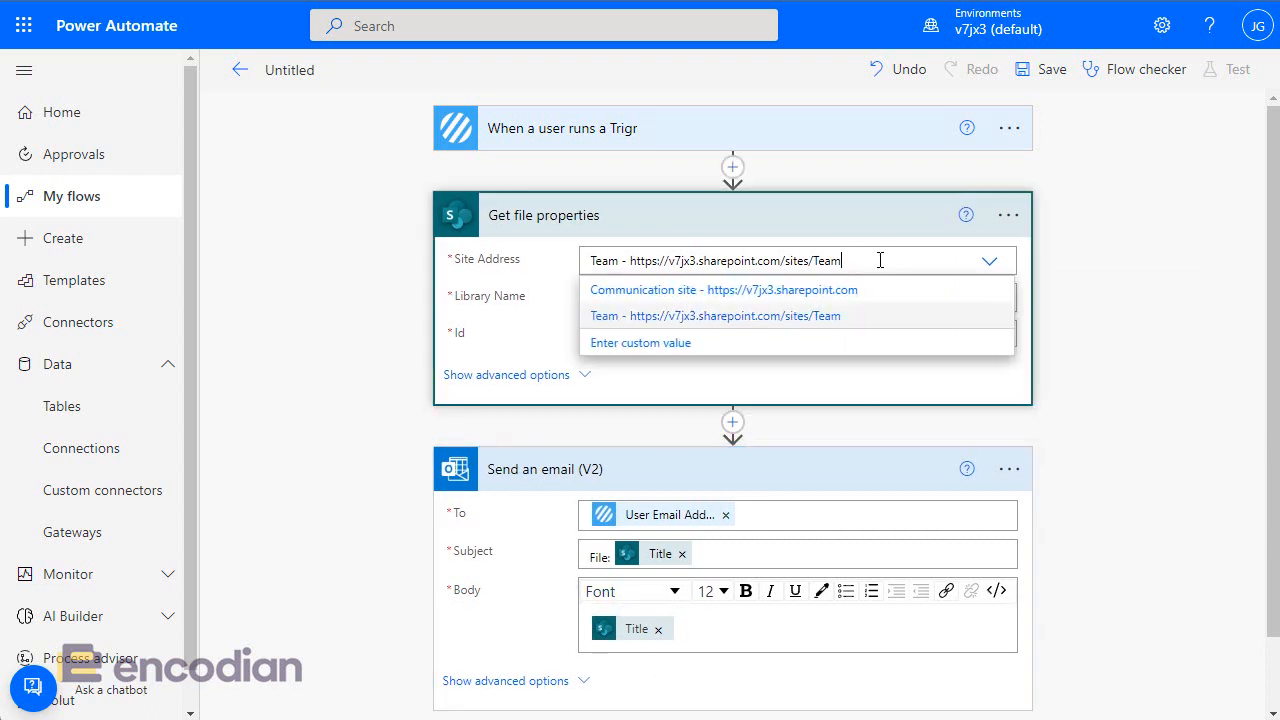
pyautogui.click(631, 343)
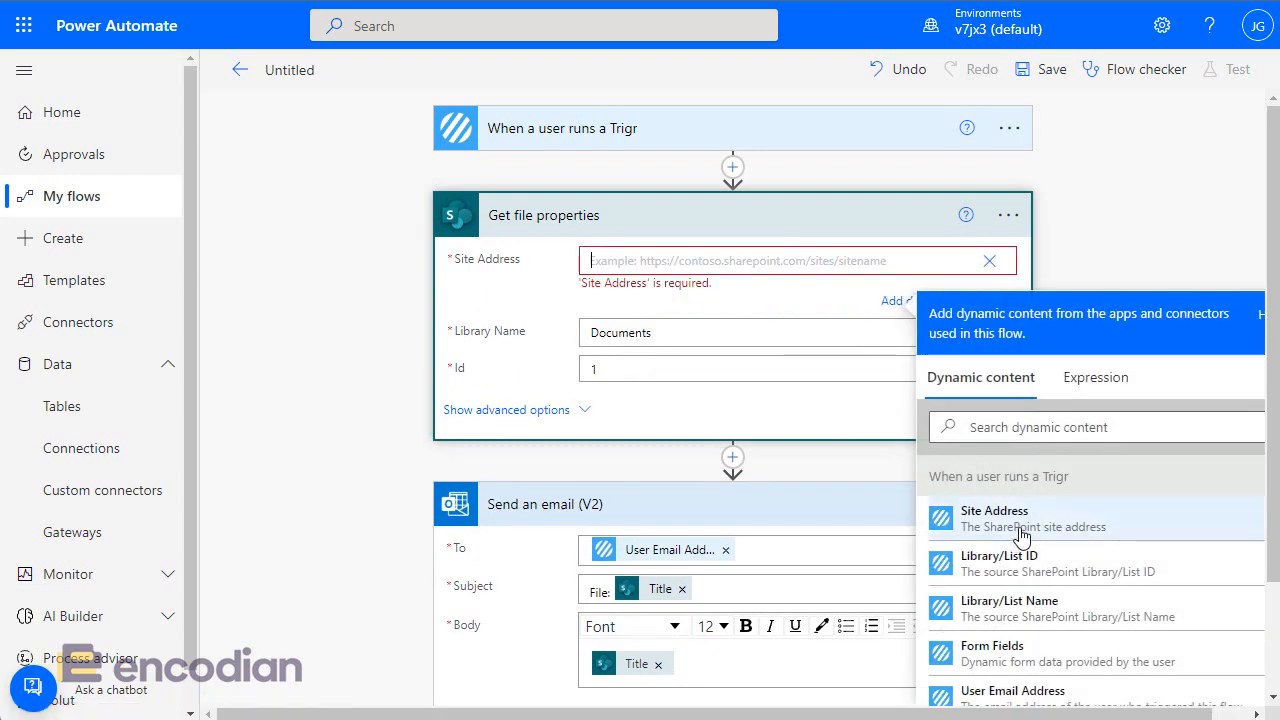
pyautogui.click(945, 508)
pyautogui.click(655, 328)
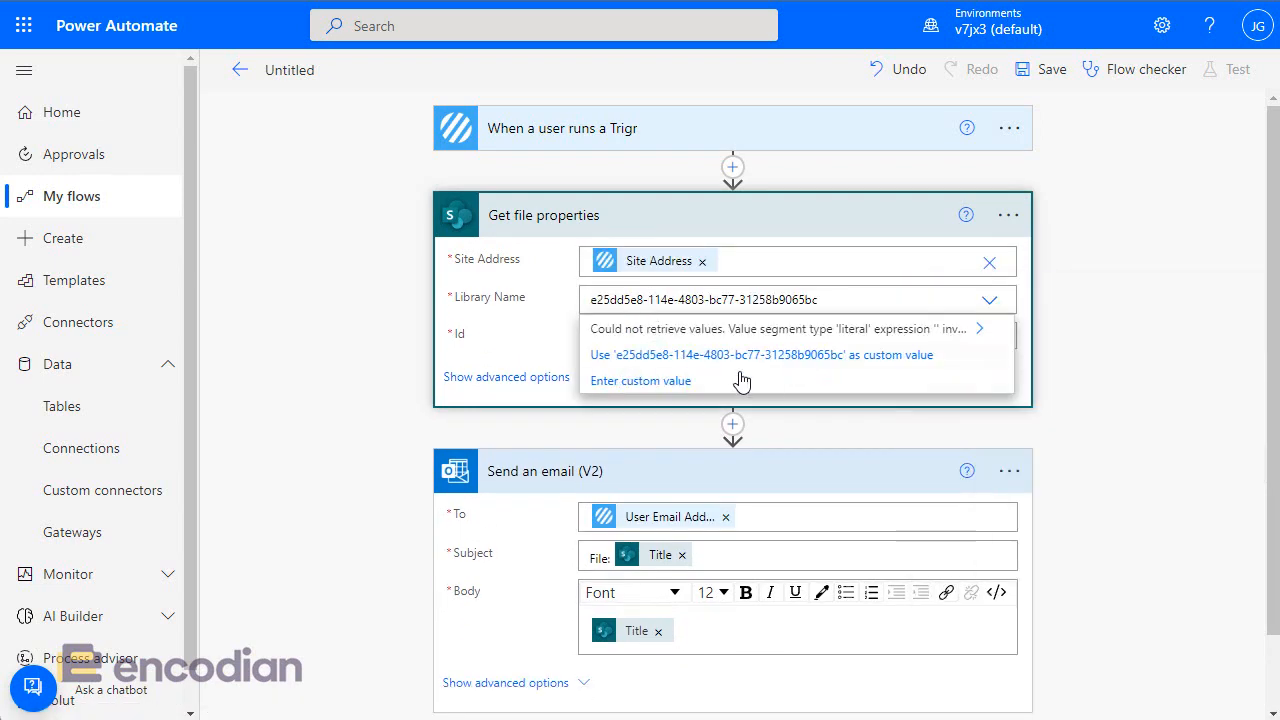
pyautogui.click(655, 385)
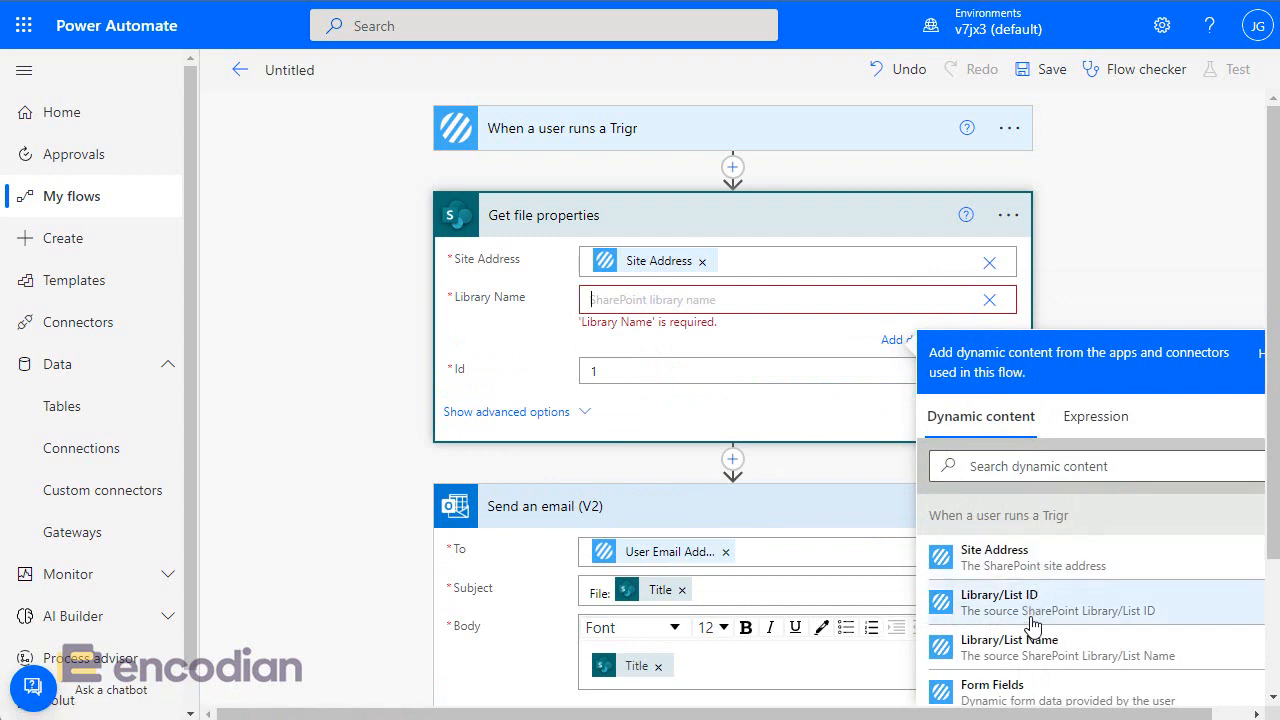
pyautogui.click(955, 648)
pyautogui.click(642, 360)
pyautogui.press('BackSpace')
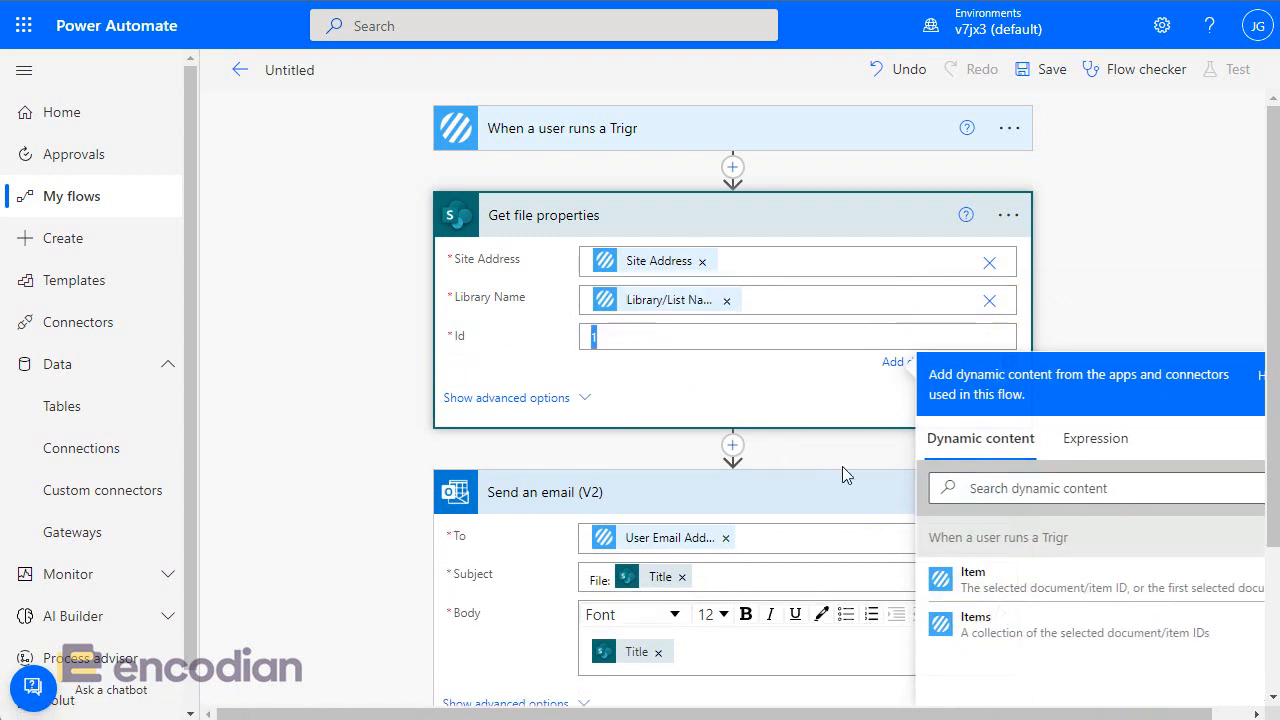
pyautogui.click(1017, 597)
pyautogui.click(1087, 291)
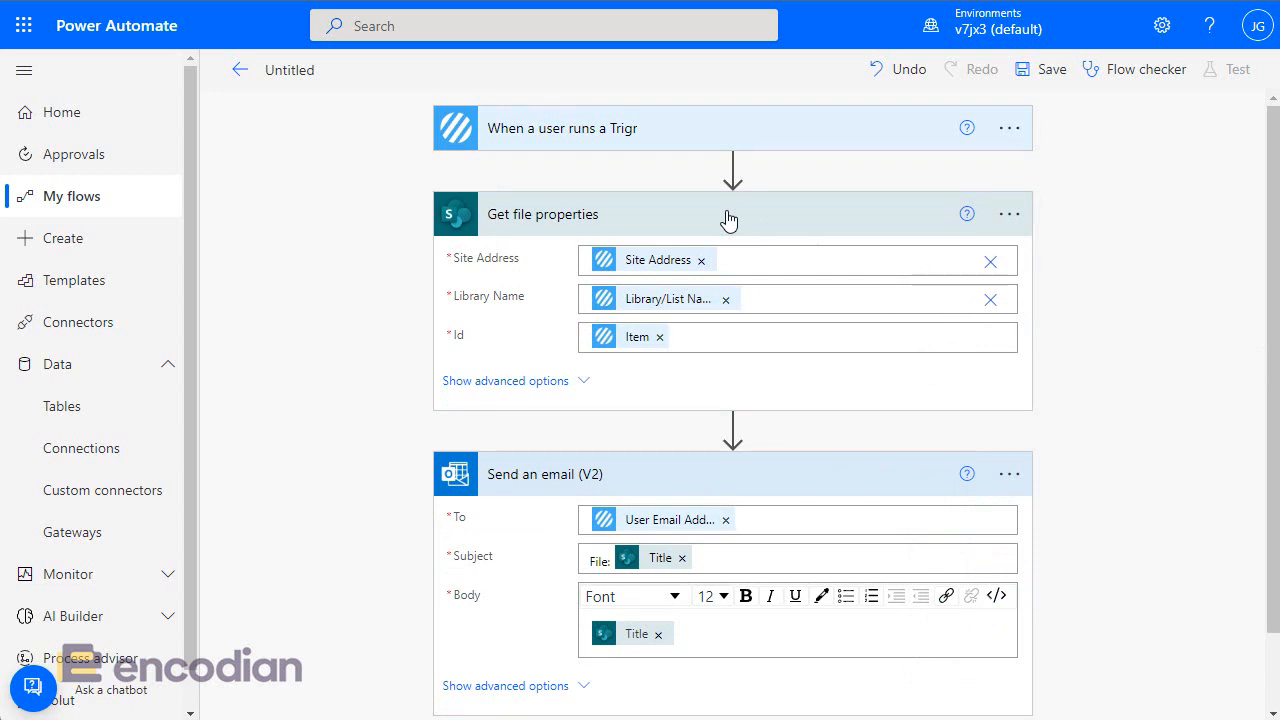
pyautogui.click(1046, 72)
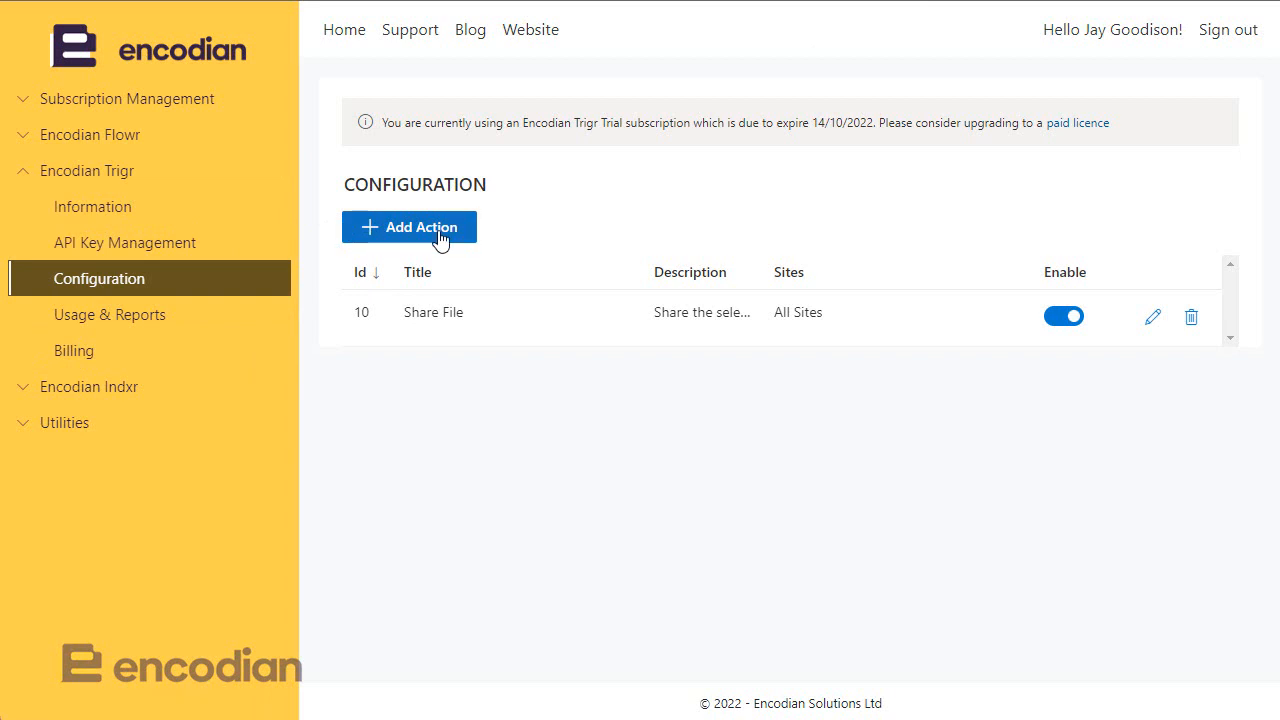
# - Create a Trigr action in the Encodian portal from the Demo - Send Email flow, making it appear in libraries but not in lists
pyautogui.click(440, 235)
pyautogui.click(790, 292)
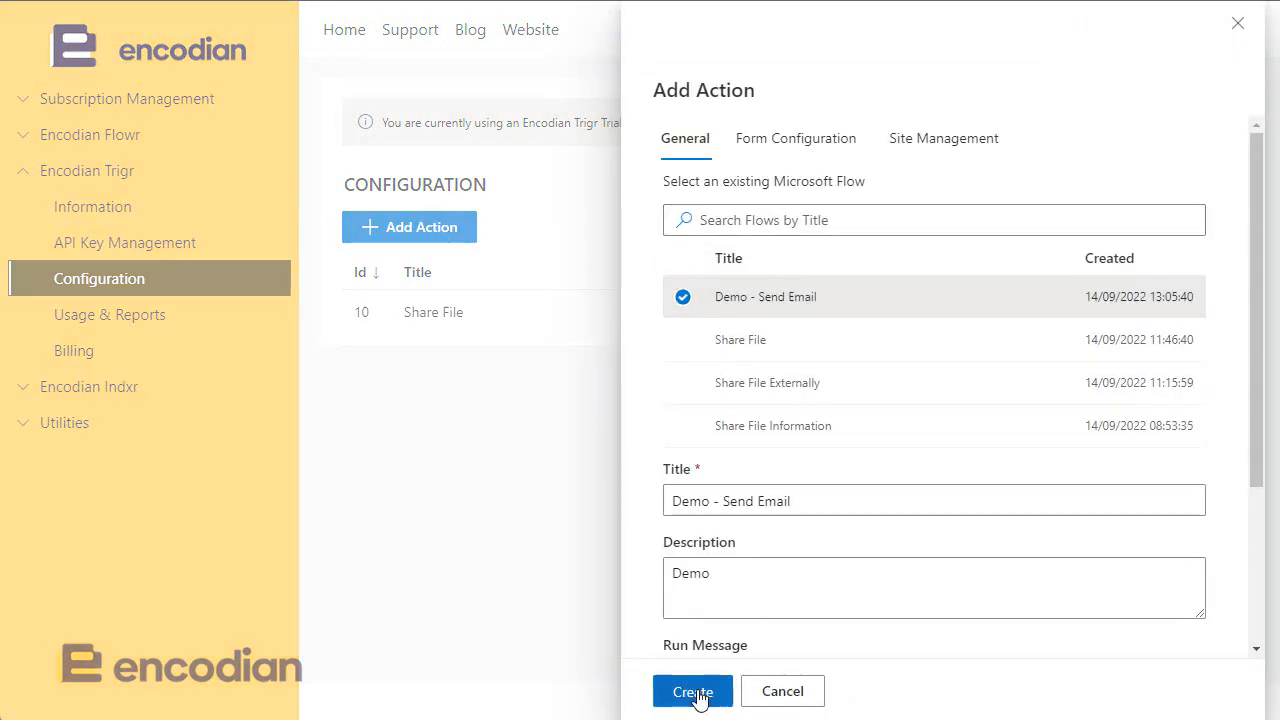
pyautogui.scroll(-3, 760, 563)
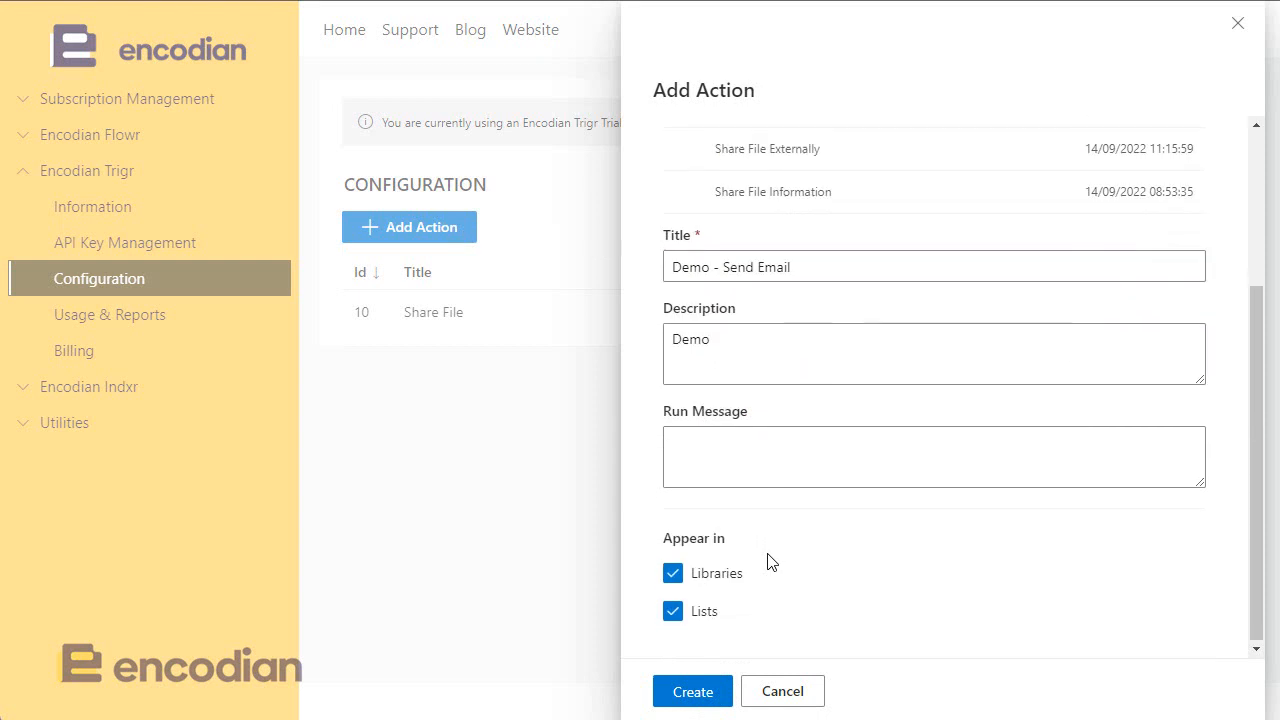
pyautogui.click(683, 621)
pyautogui.click(688, 697)
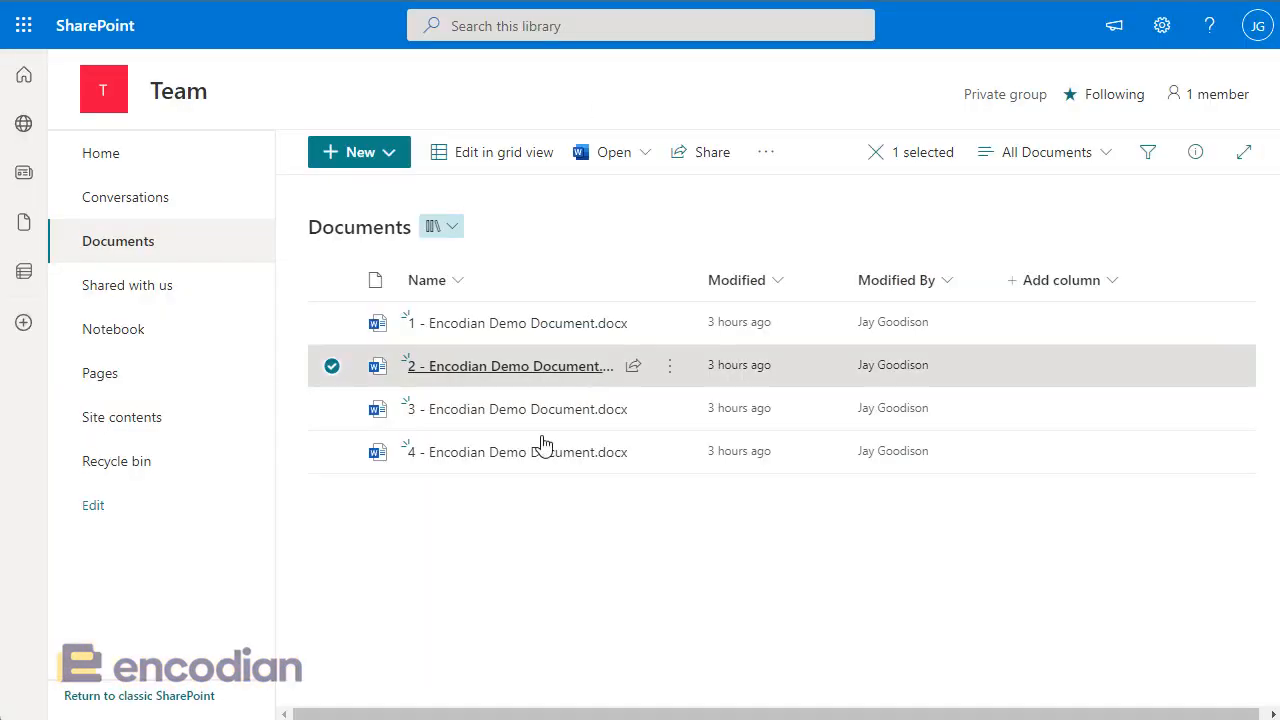
# - In the refreshed SharePoint Documents library, run the Demo - Send Email Trigr action on the file 2 - Encodian Demo Document and close the actions pane
pyautogui.press('F5')
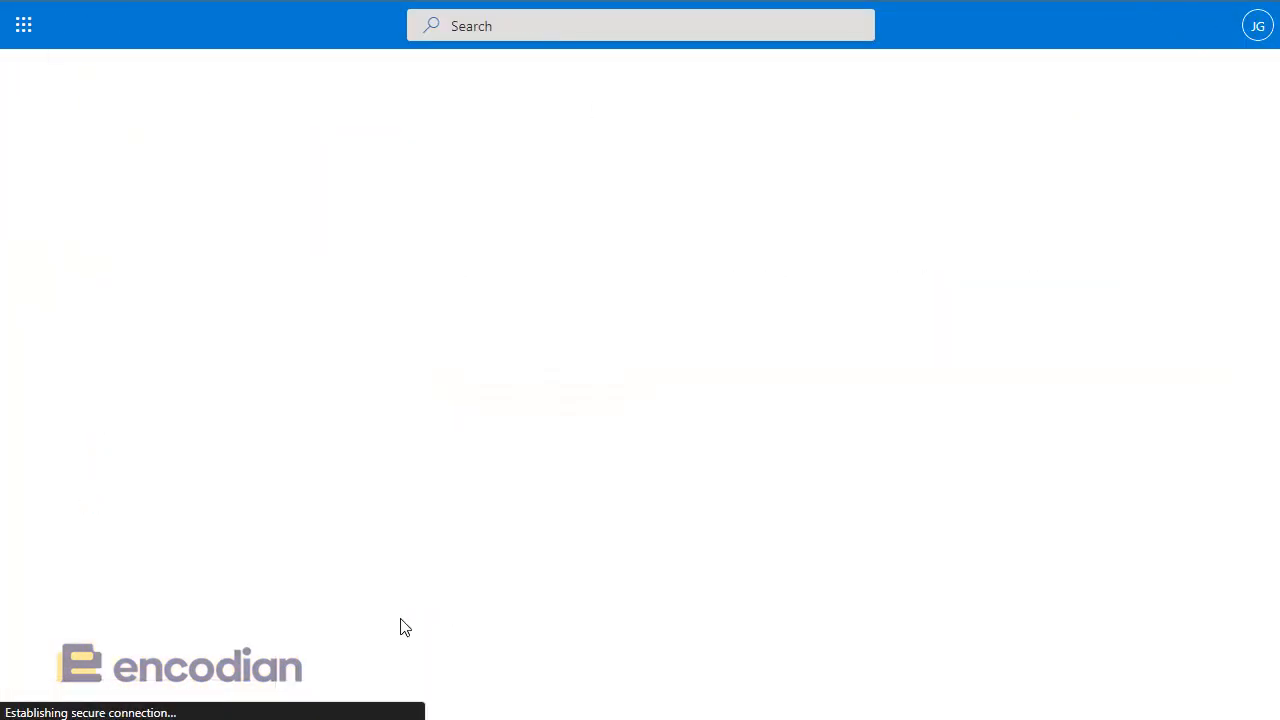
pyautogui.click(331, 366)
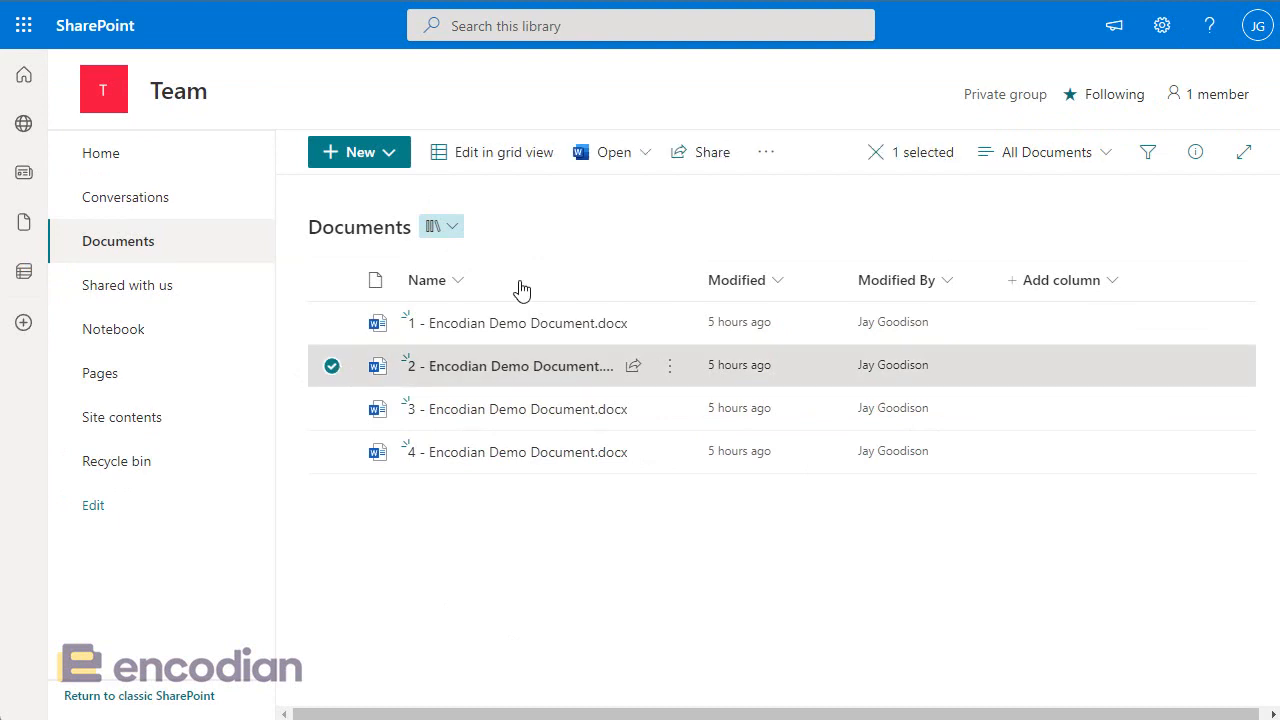
pyautogui.click(765, 154)
pyautogui.click(808, 372)
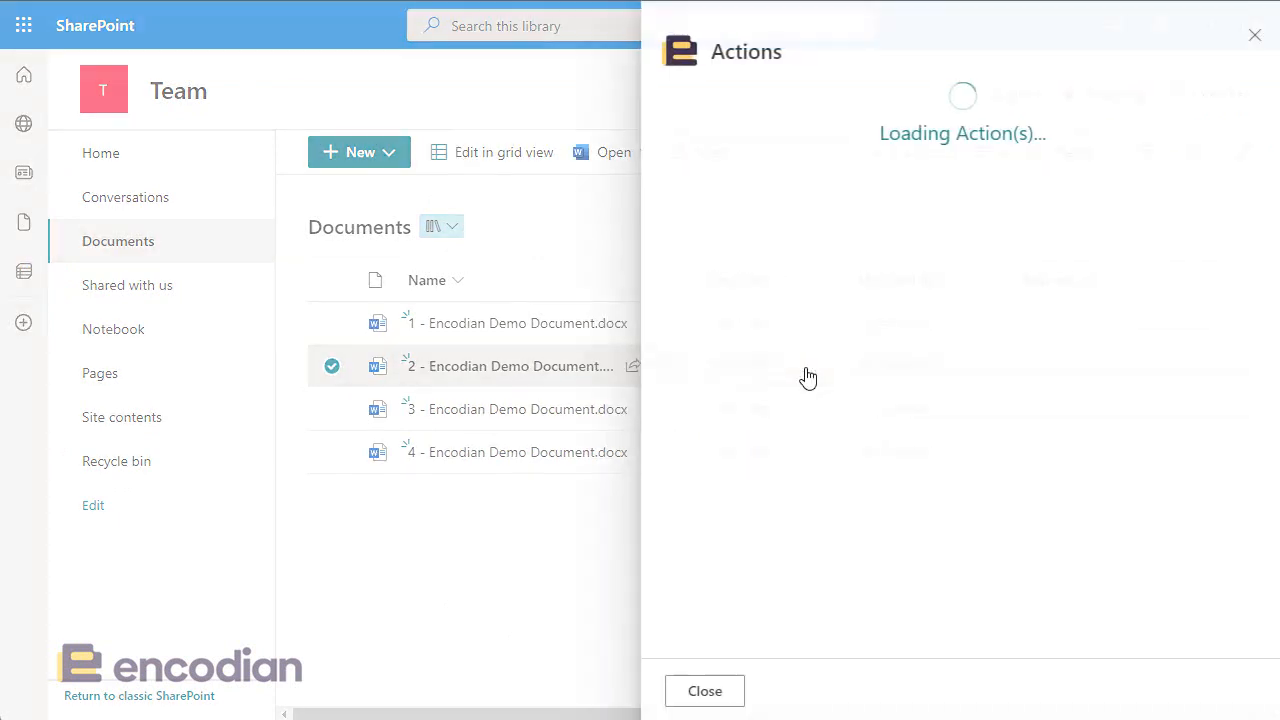
pyautogui.click(706, 177)
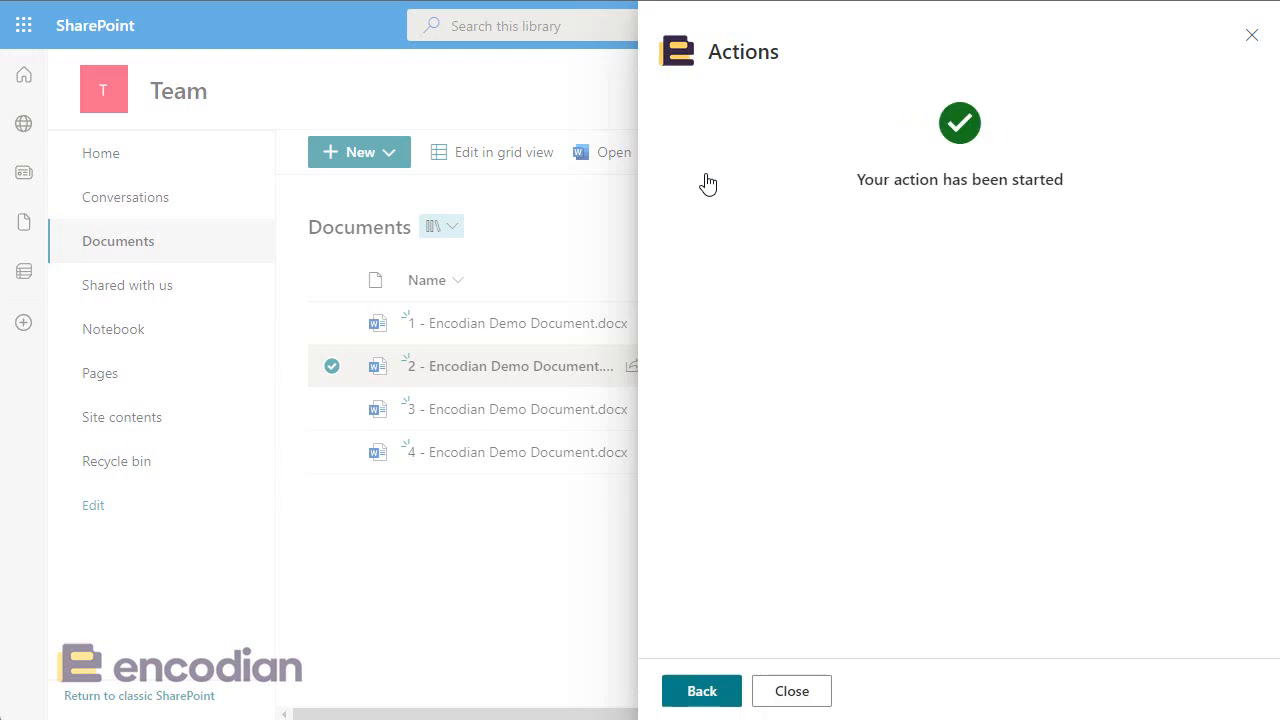
pyautogui.click(808, 700)
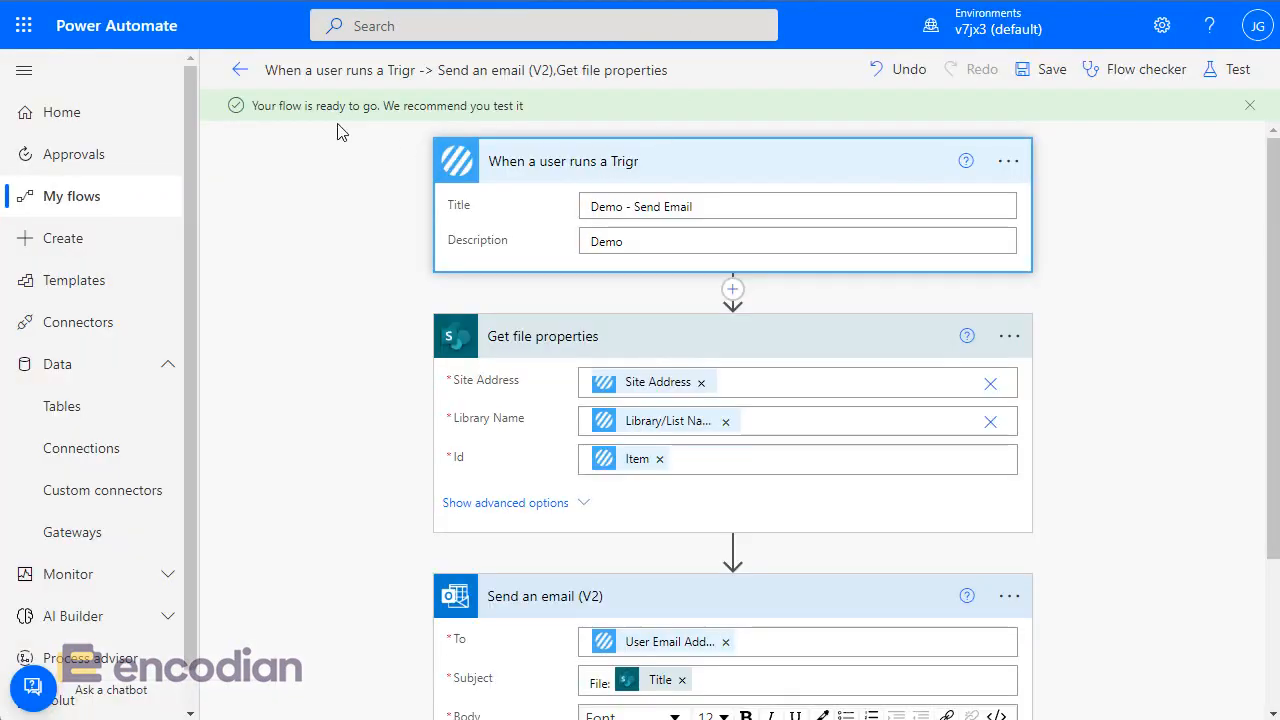
# - In Power Automate, leave the flow editor, dismiss the ready notice and open the latest run from the flow's 28-day run history
pyautogui.click(240, 72)
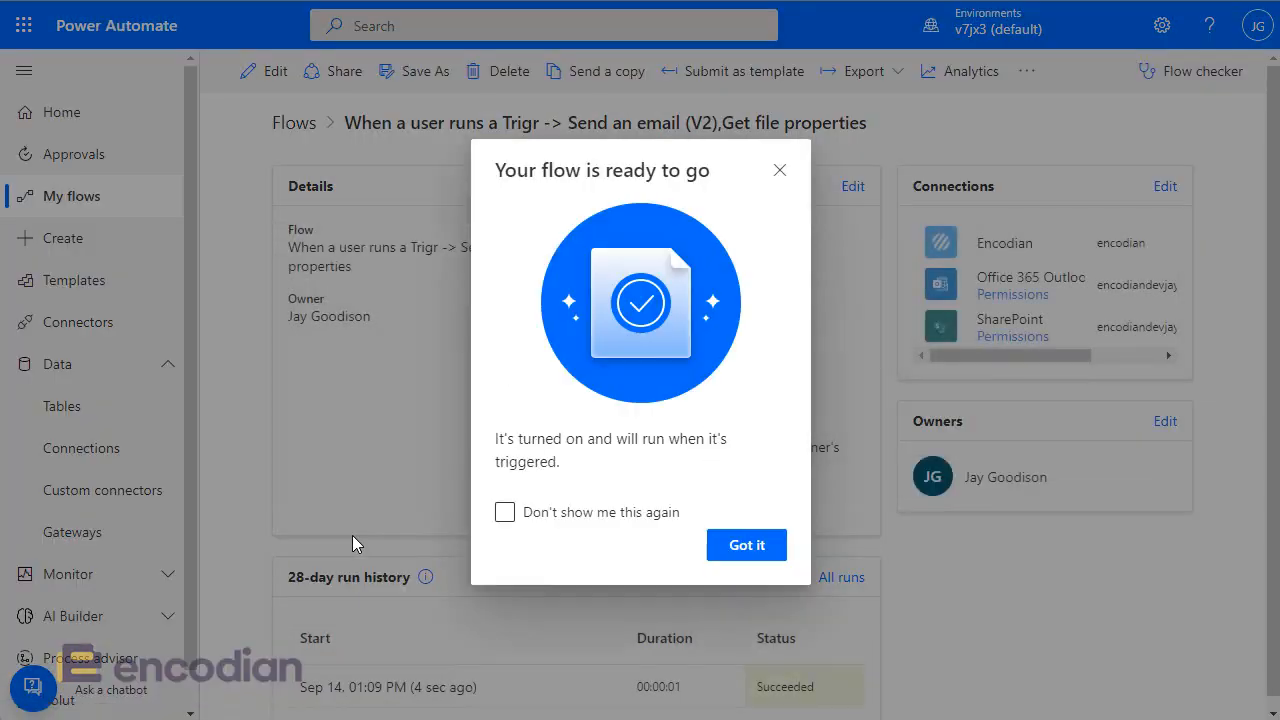
pyautogui.click(746, 552)
pyautogui.scroll(-1, 495, 670)
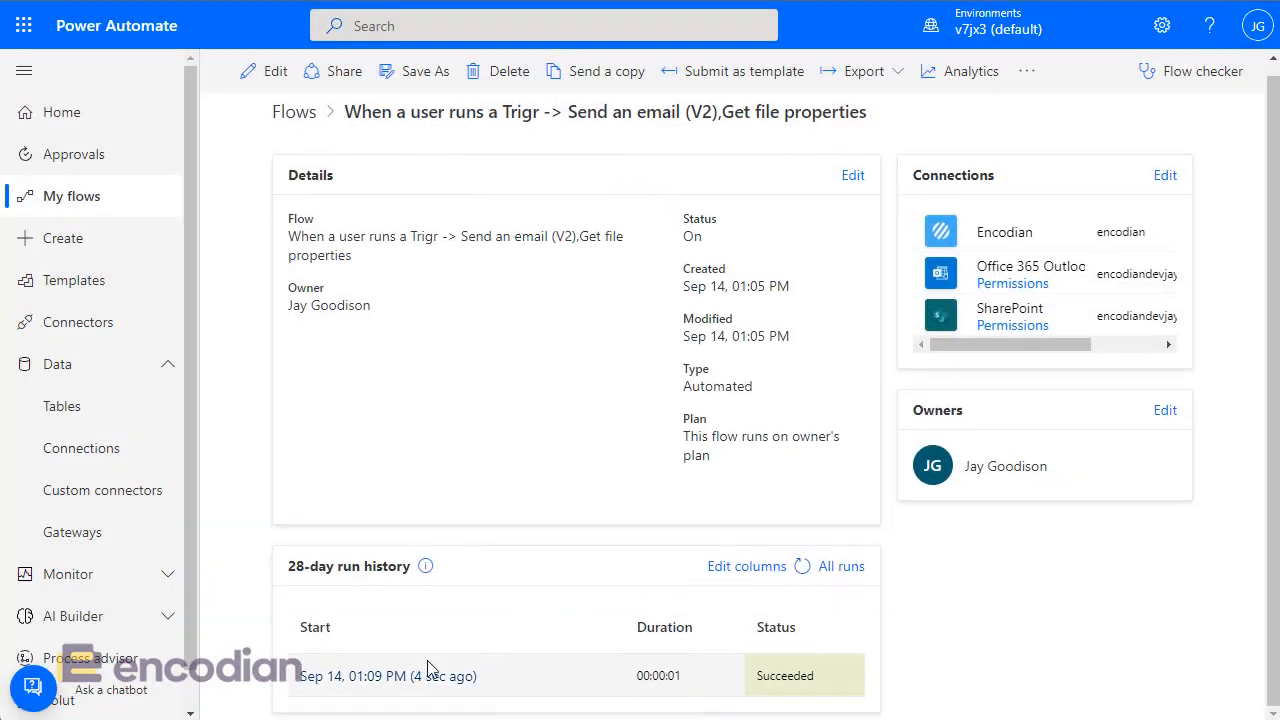
pyautogui.click(387, 677)
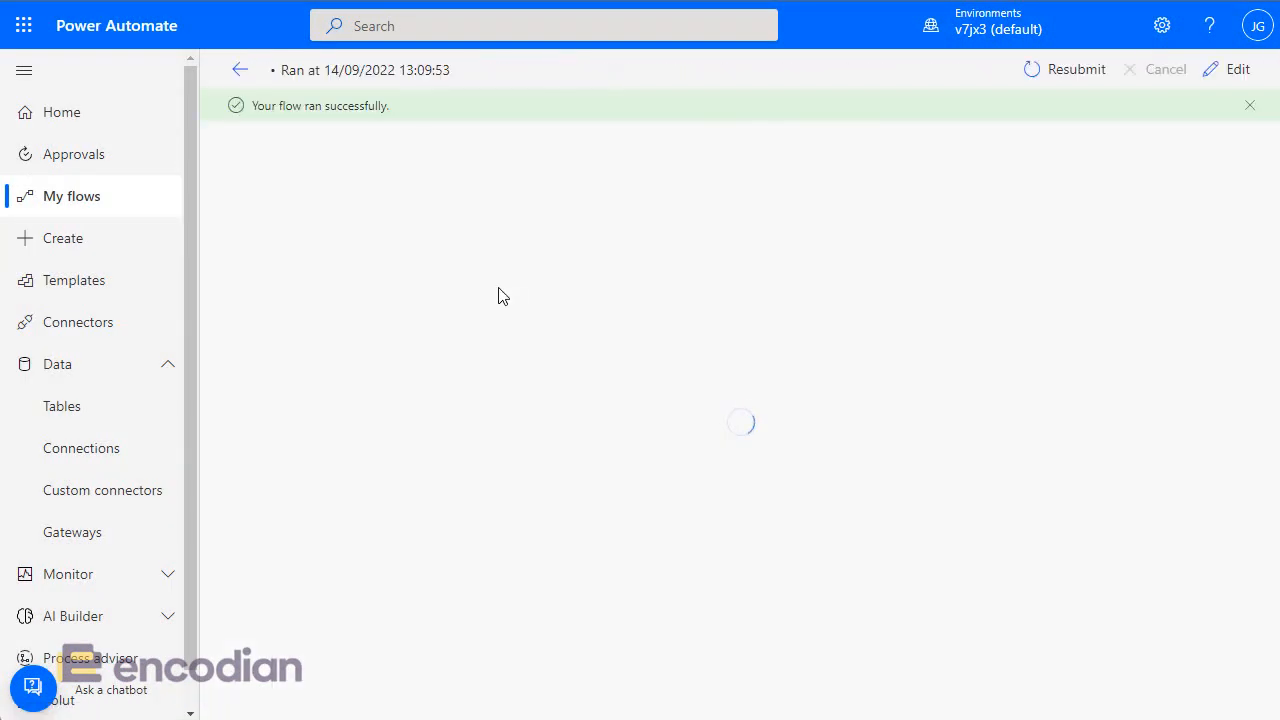
# - Inspect the inputs and raw outputs of the When a user runs a Trigr step in this run
pyautogui.click(654, 190)
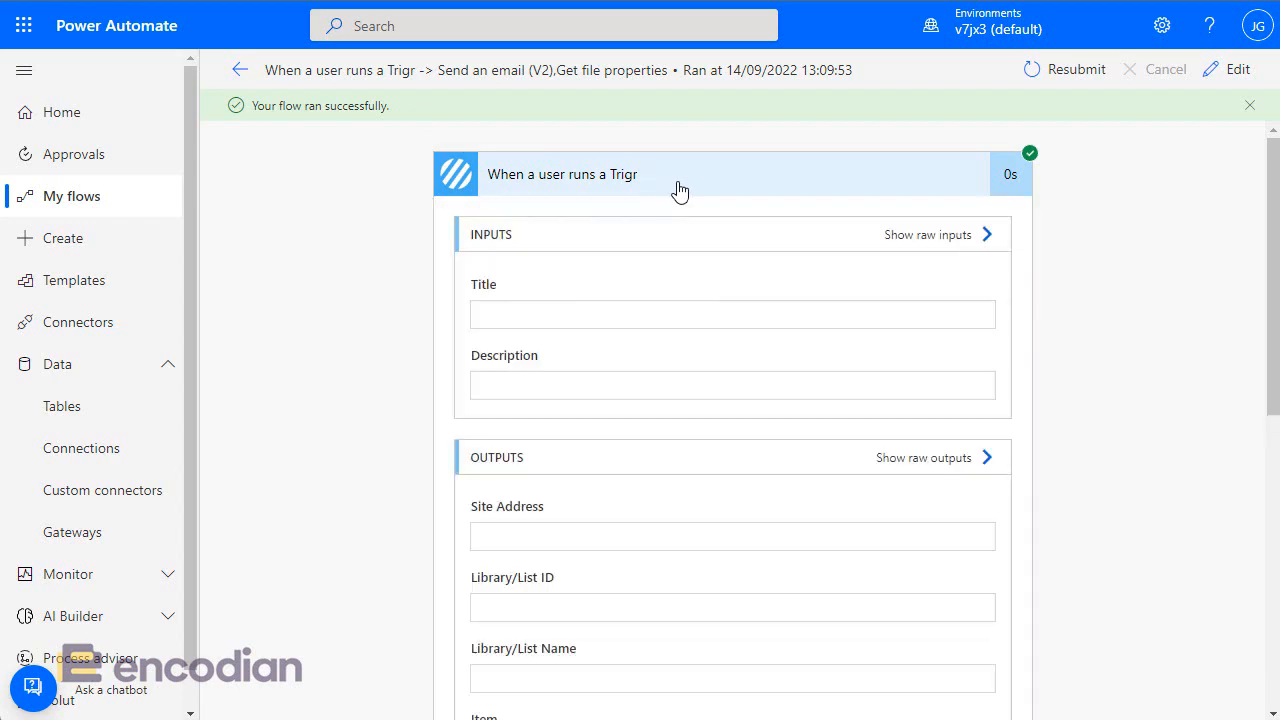
pyautogui.scroll(-3, 745, 400)
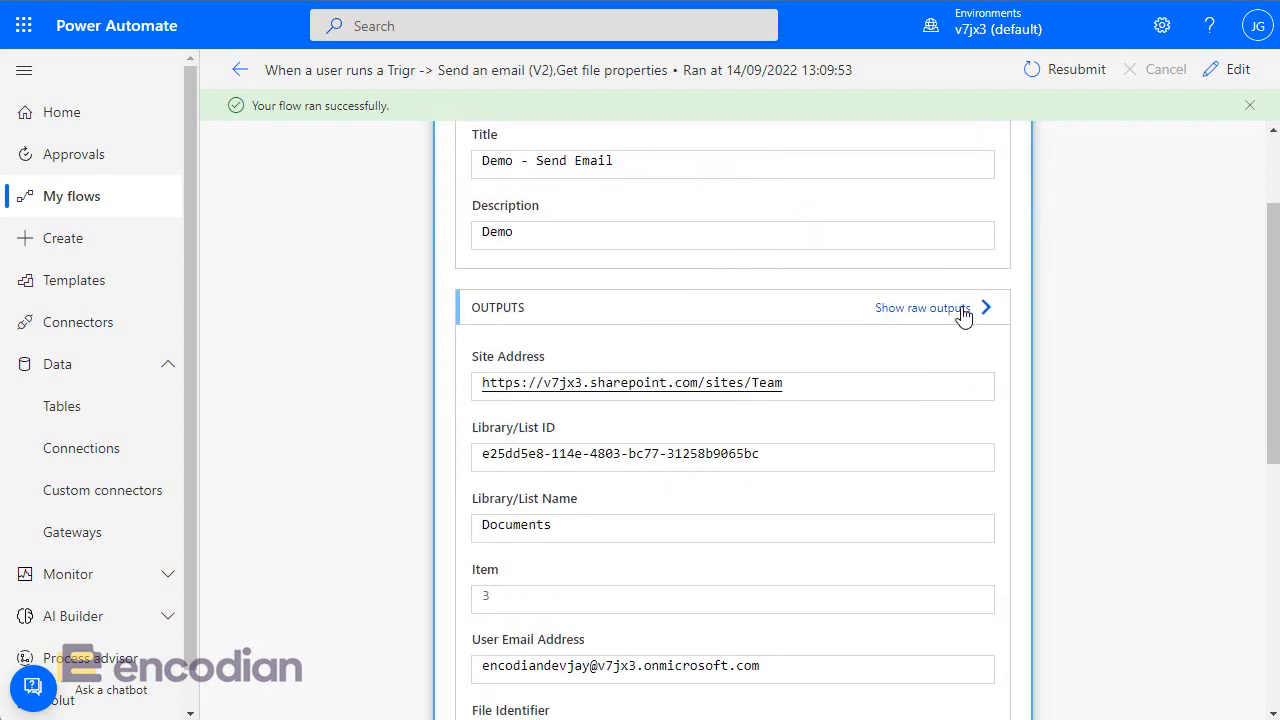
pyautogui.click(964, 308)
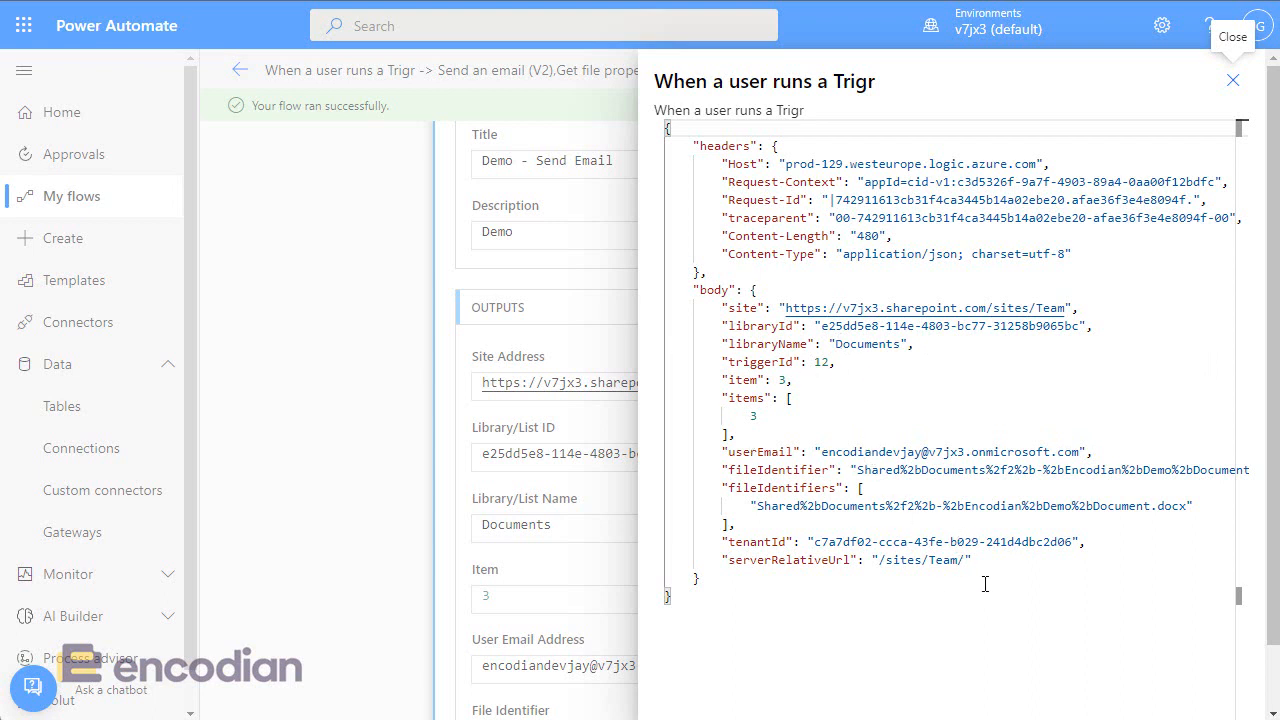
pyautogui.click(1233, 82)
pyautogui.scroll(3, 778, 310)
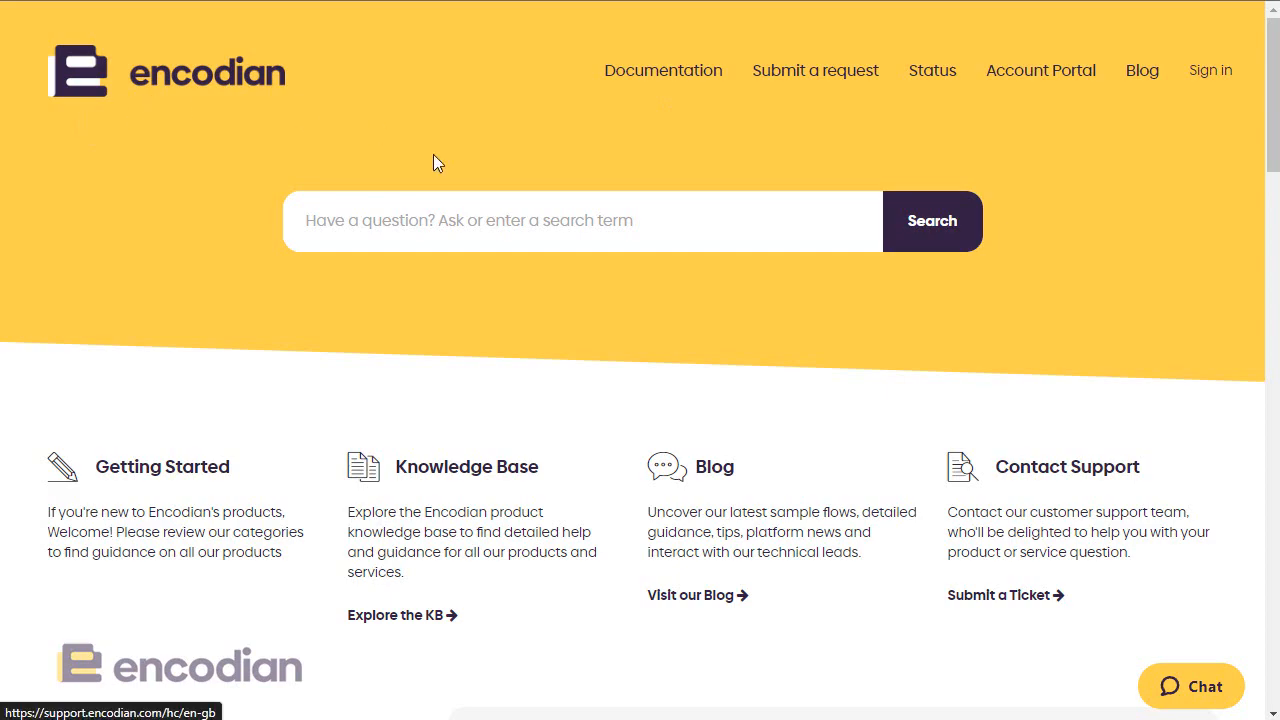
# - Open the 'When a user runs a Trigr' overview article from the Trigr Administration & Configuration section of the Encodian help site
pyautogui.scroll(-5, 577, 460)
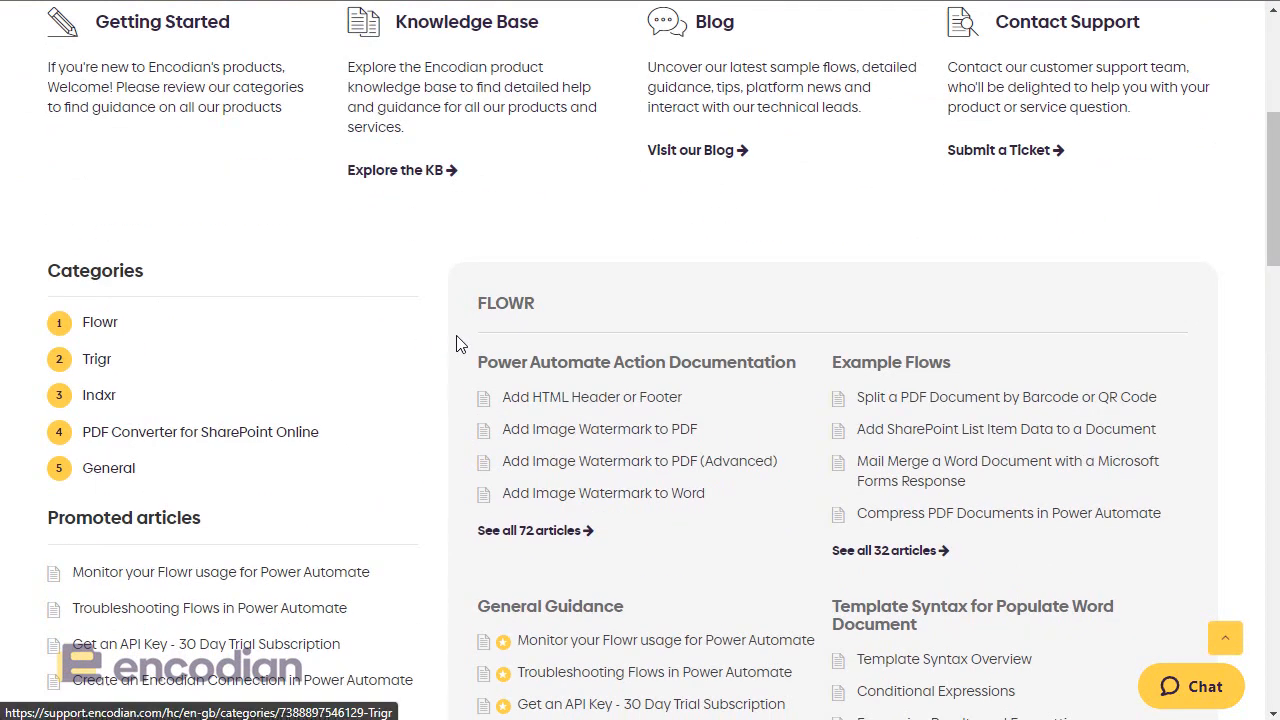
pyautogui.scroll(-3, 558, 583)
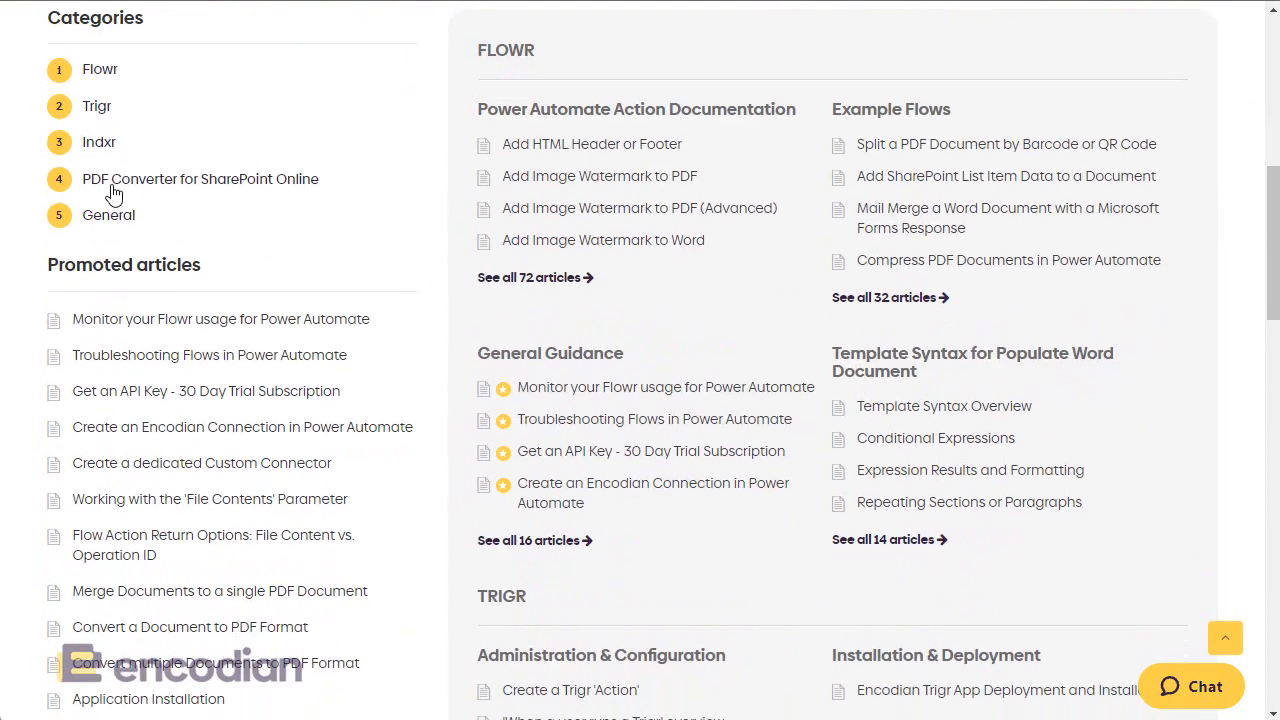
pyautogui.click(98, 107)
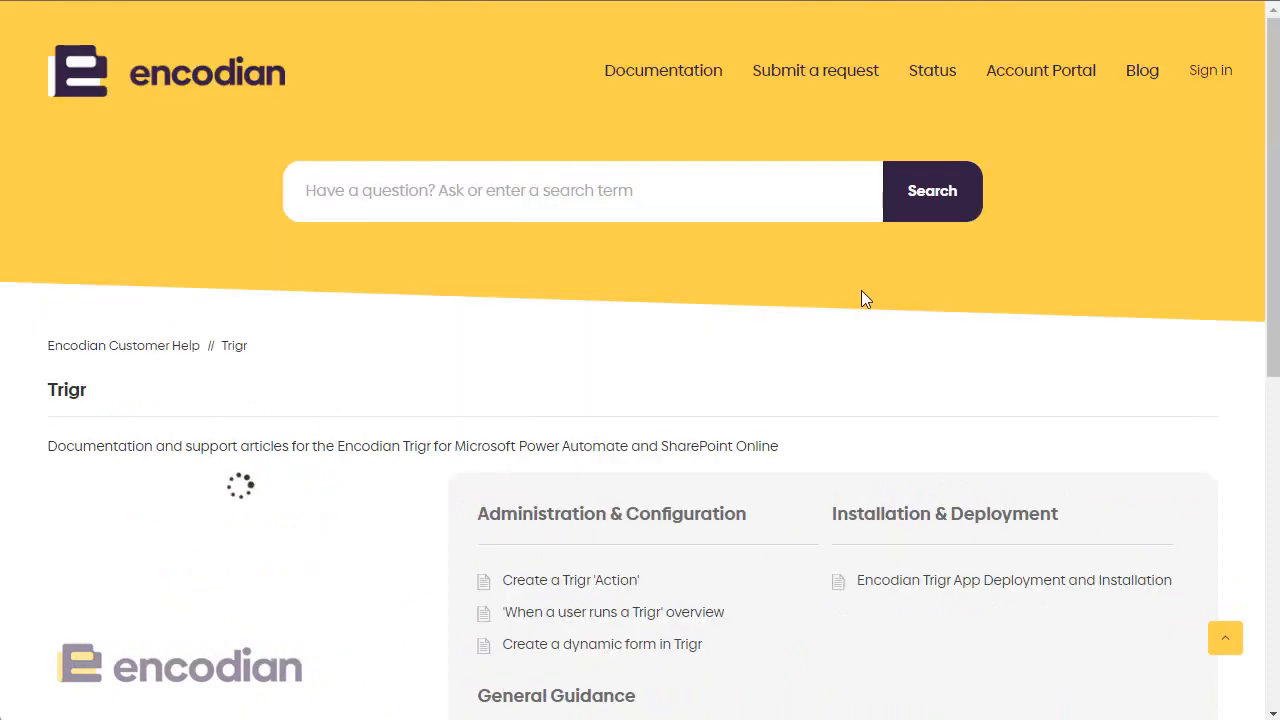
pyautogui.click(652, 519)
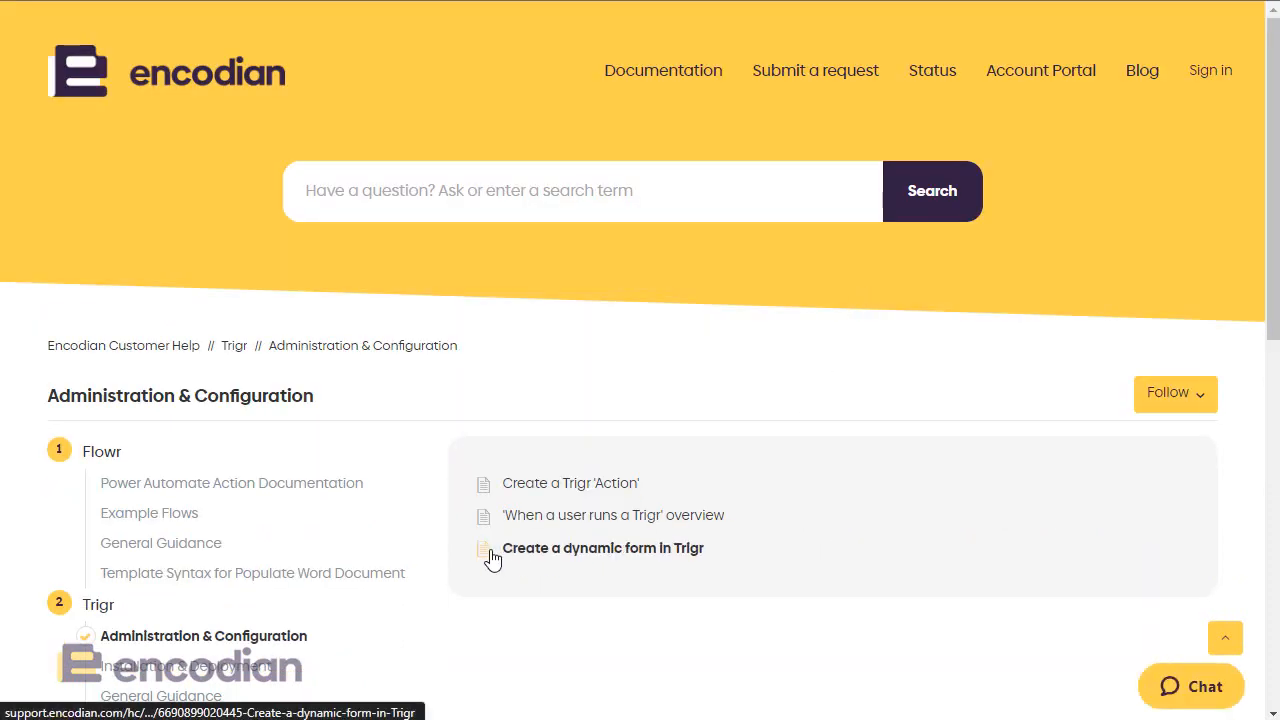
pyautogui.click(598, 530)
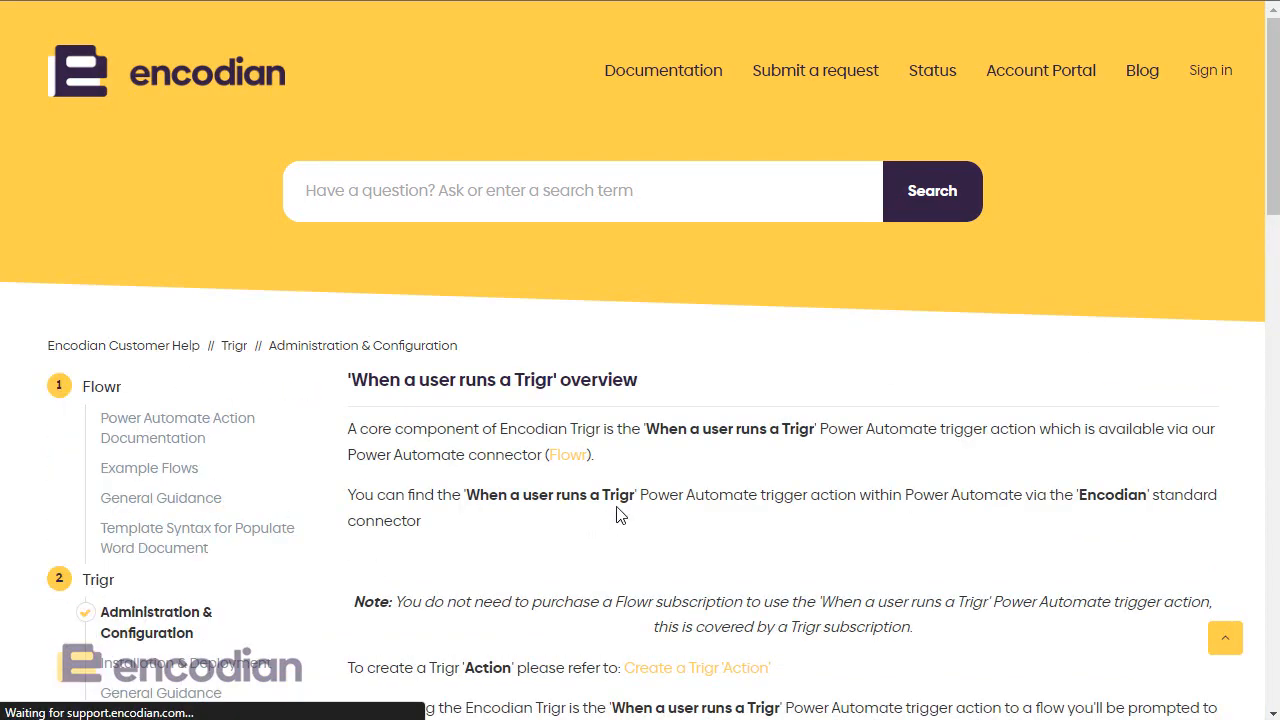
# - Find and read the article's list of properties that the trigger provides, from Site Address to Items
pyautogui.scroll(-5, 617, 514)
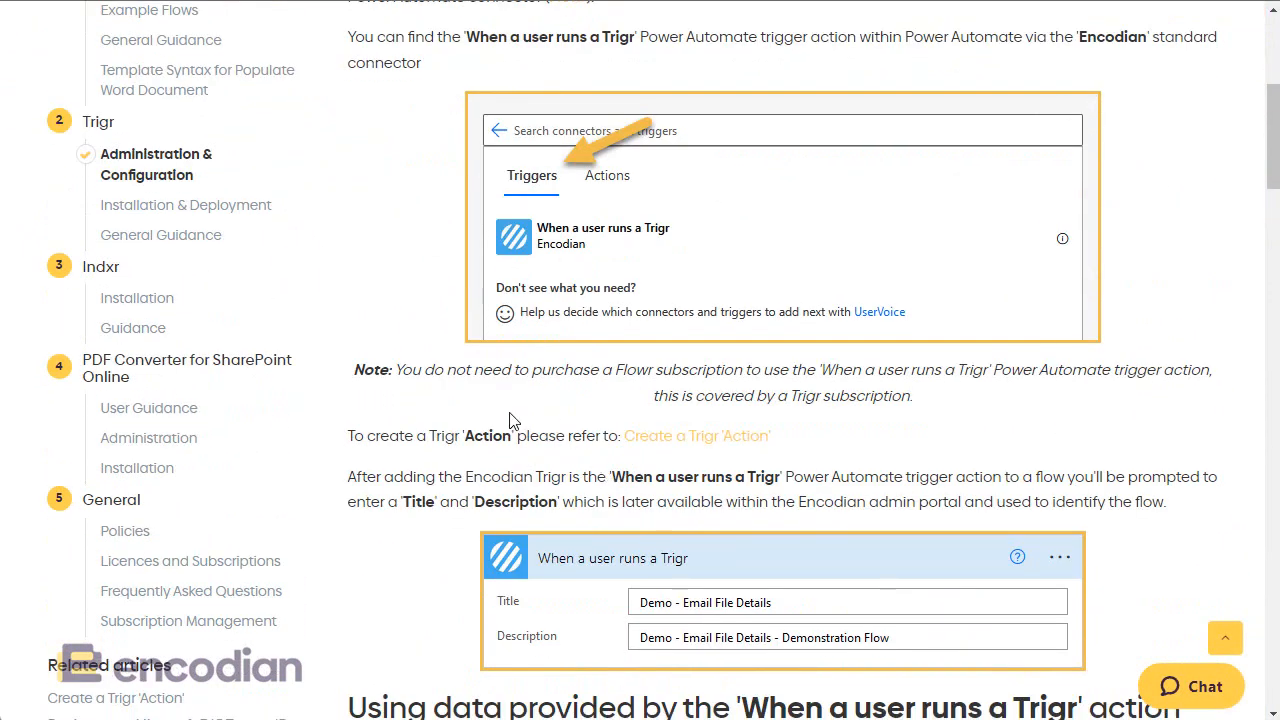
pyautogui.scroll(-3, 510, 420)
pyautogui.scroll(-5, 510, 420)
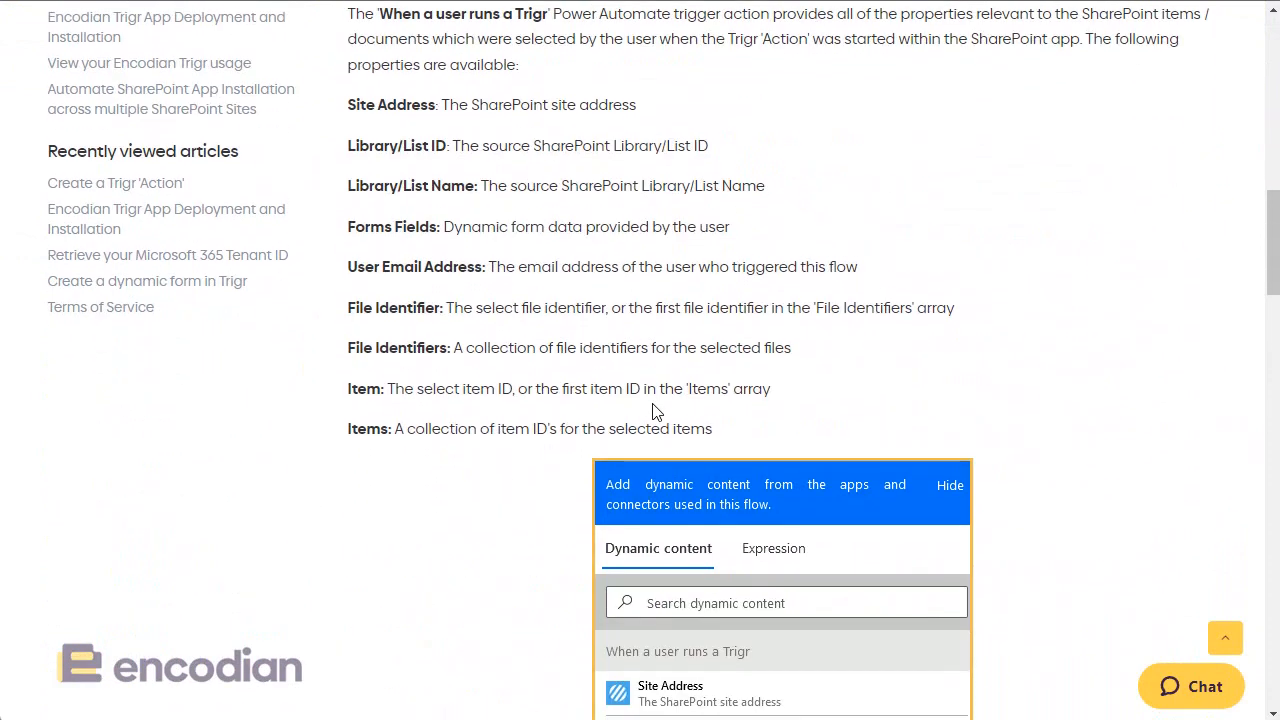
pyautogui.moveTo(726, 420); pyautogui.dragTo(345, 108)
pyautogui.click(686, 218)
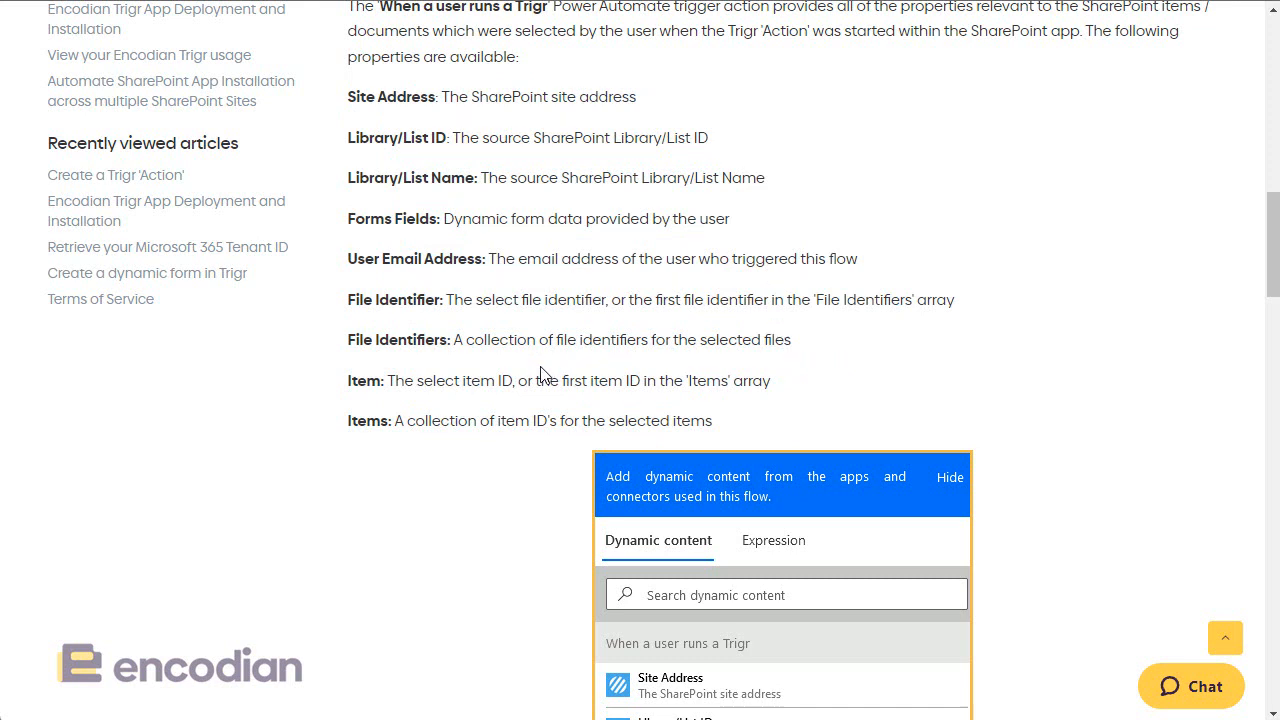
# - Compare the descriptions of Item with Items and of File Identifier with File Identifiers in the property list
pyautogui.doubleClick(353, 382)
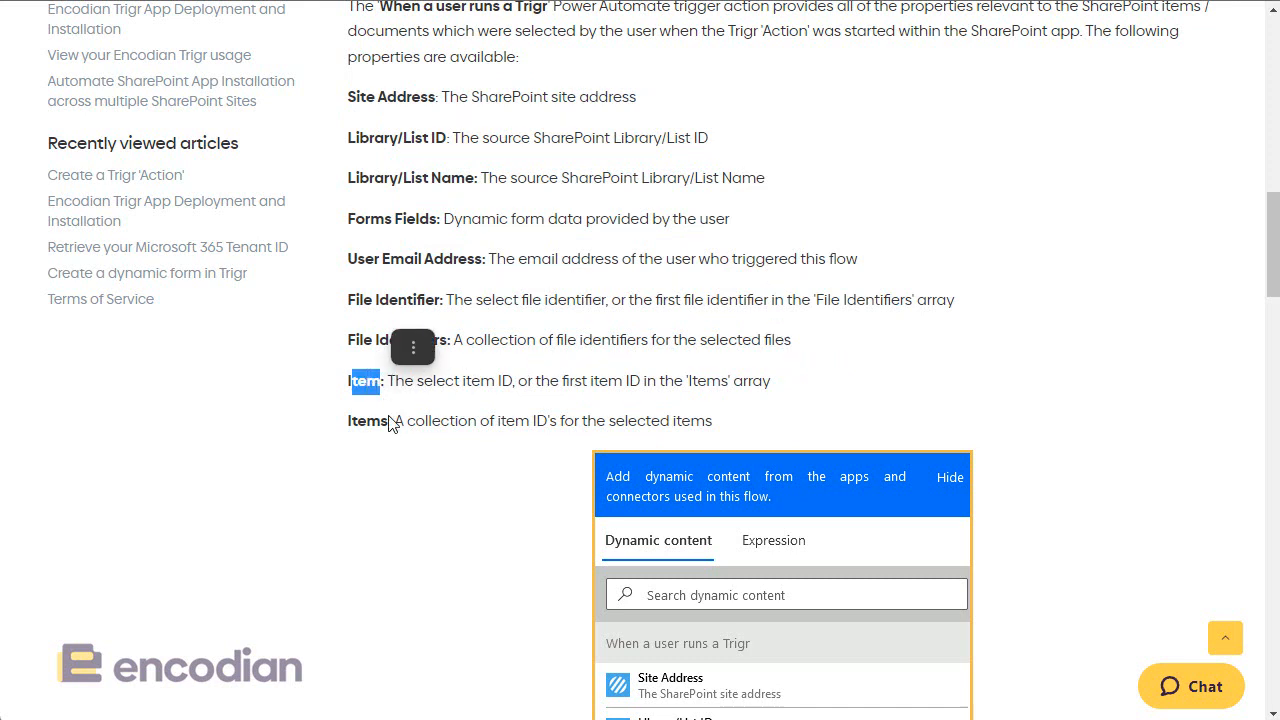
pyautogui.click(395, 421)
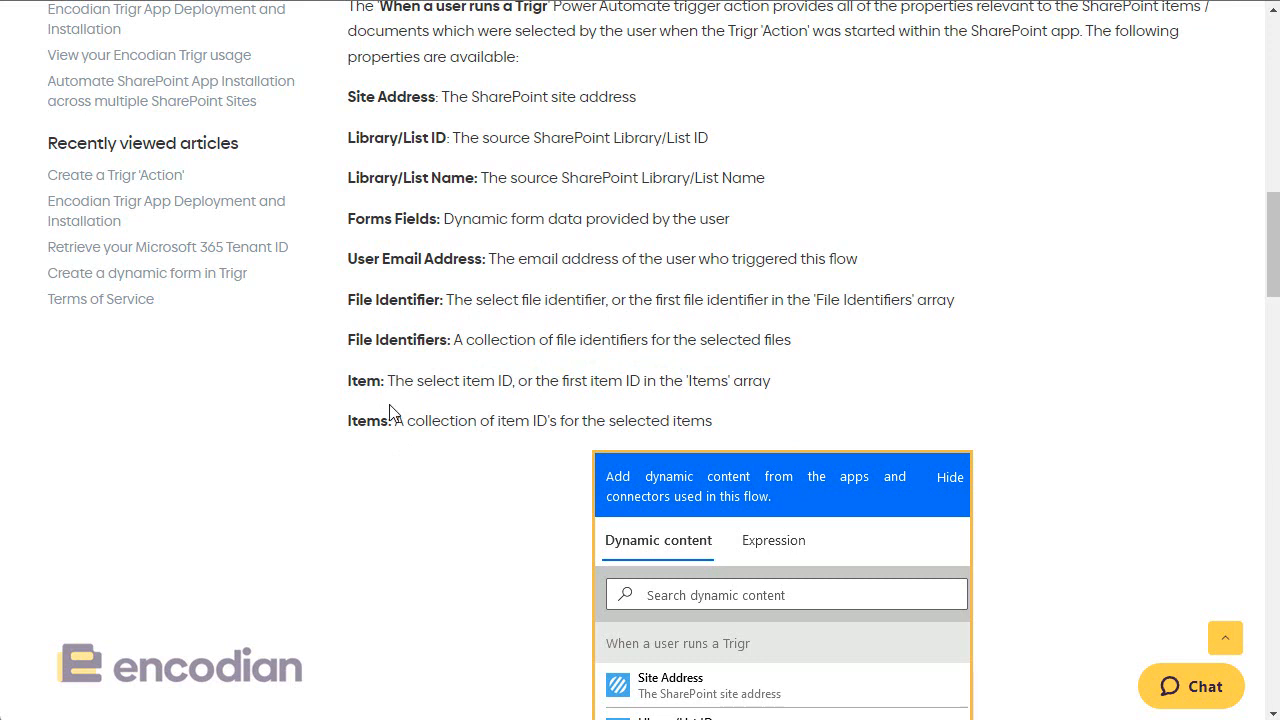
pyautogui.moveTo(347, 381); pyautogui.dragTo(388, 380)
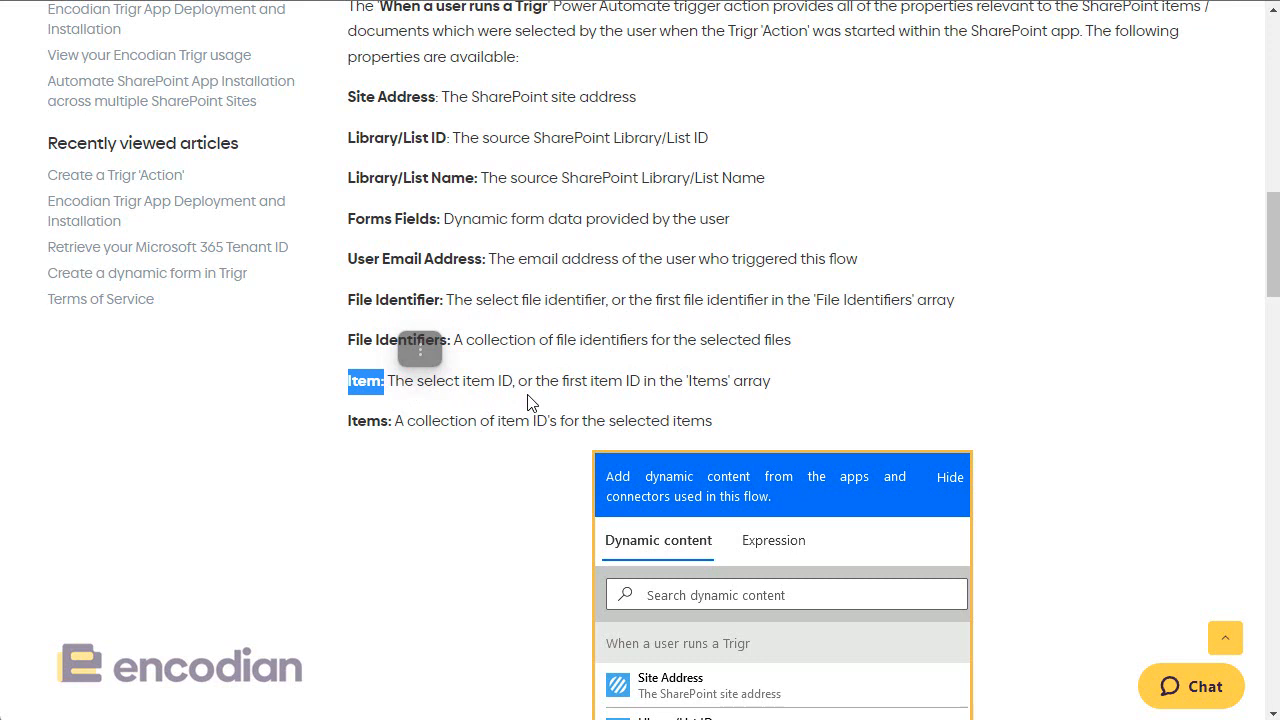
pyautogui.moveTo(356, 301); pyautogui.dragTo(519, 302)
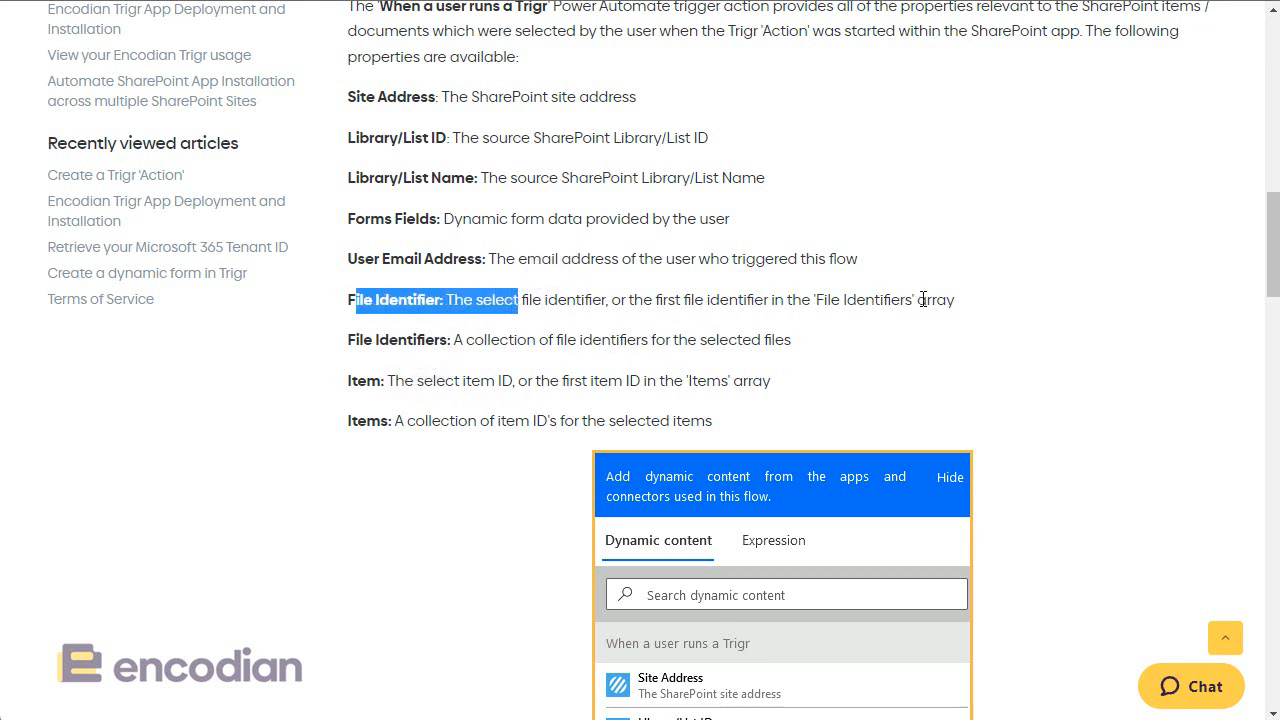
pyautogui.moveTo(356, 301); pyautogui.dragTo(436, 301)
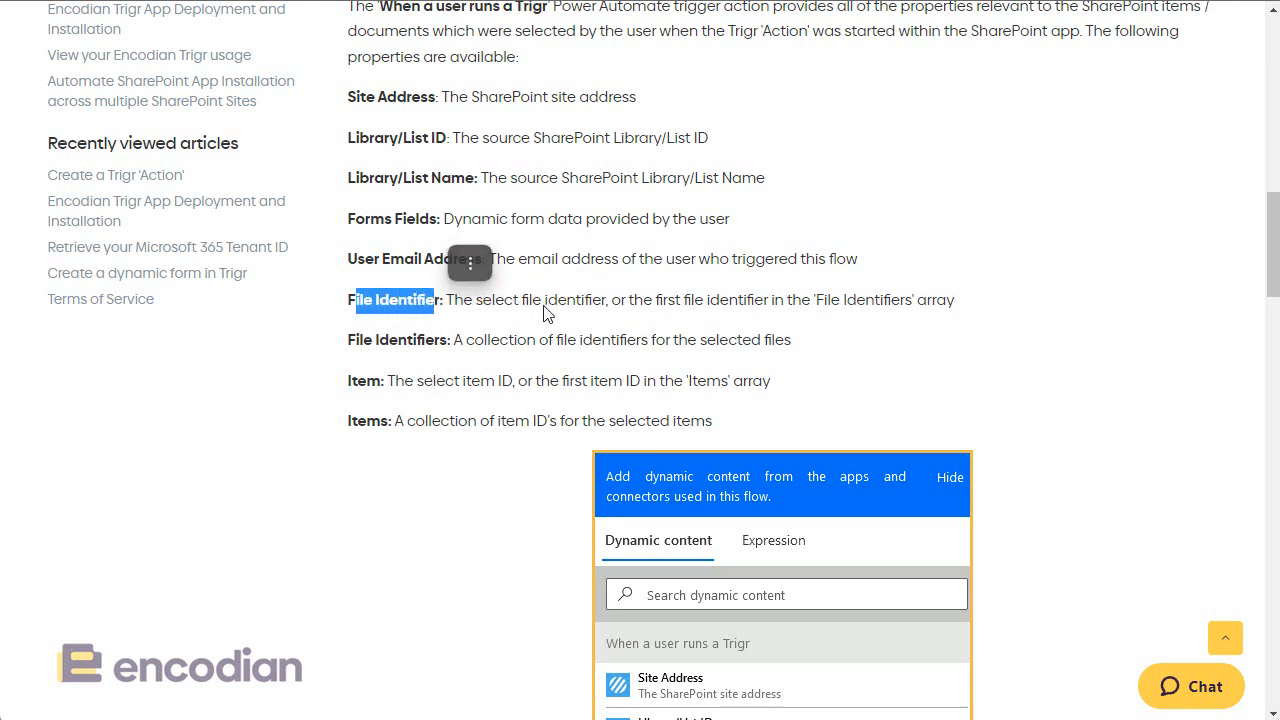
pyautogui.moveTo(348, 340); pyautogui.dragTo(538, 341)
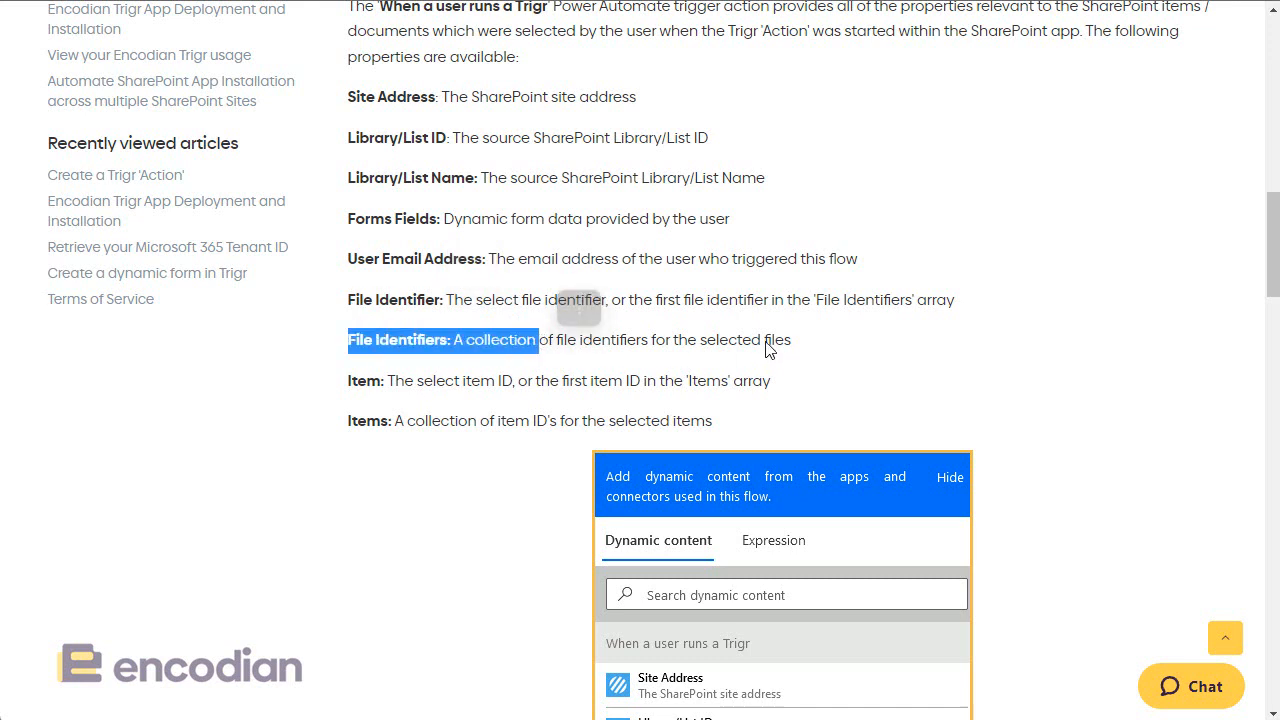
pyautogui.click(928, 353)
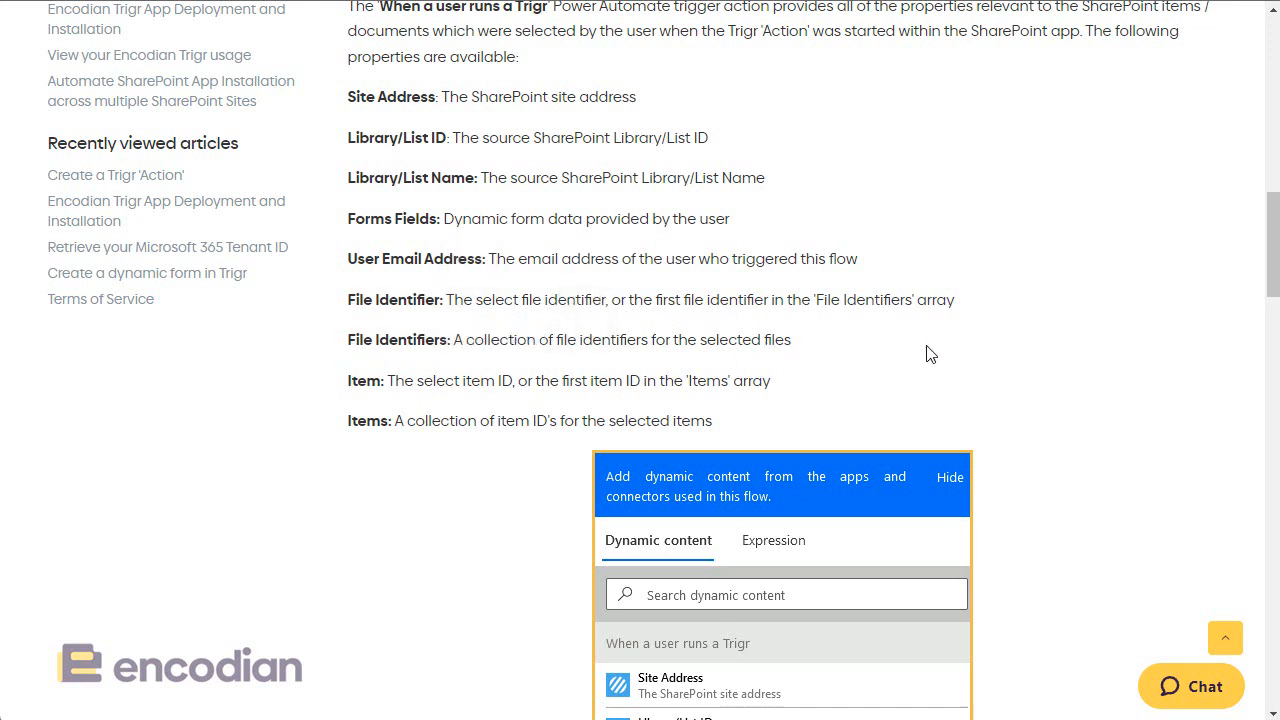